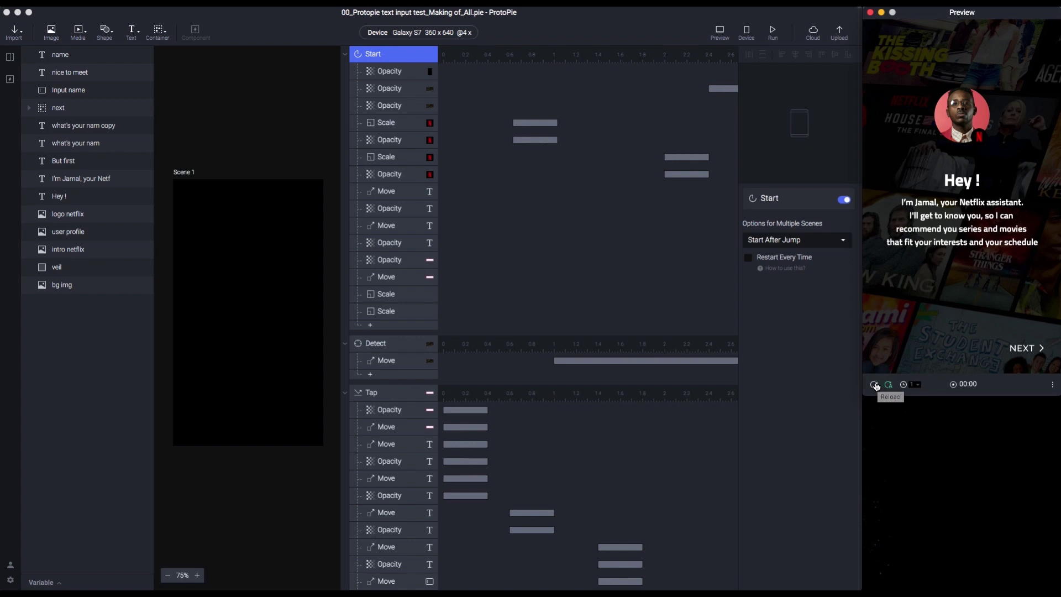
Replay the complete prototype and examine its Start, Detect, Tap and Return triggers with their target layers
click(878, 385)
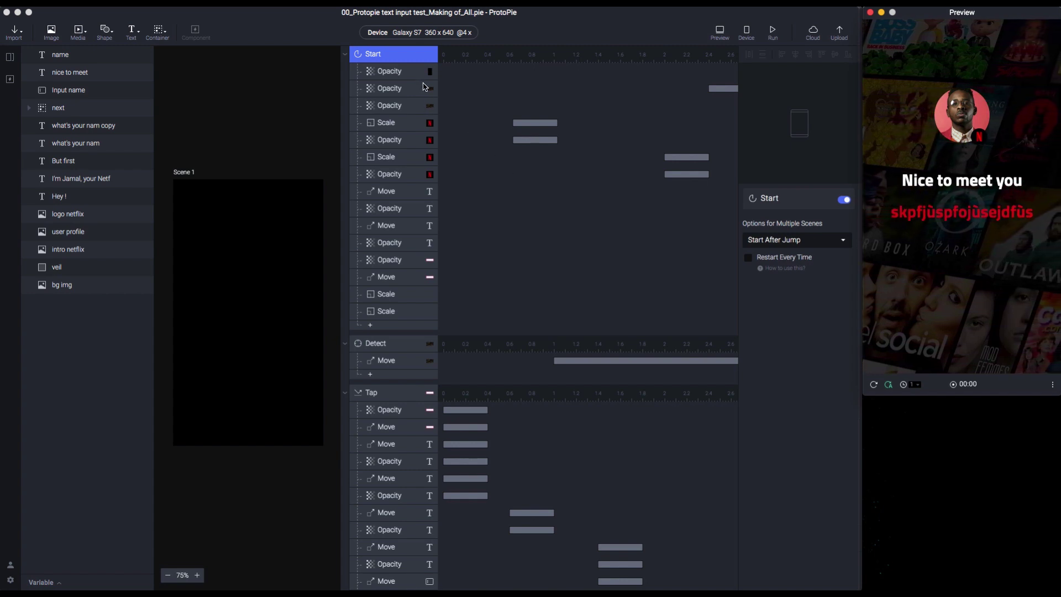
click(397, 344)
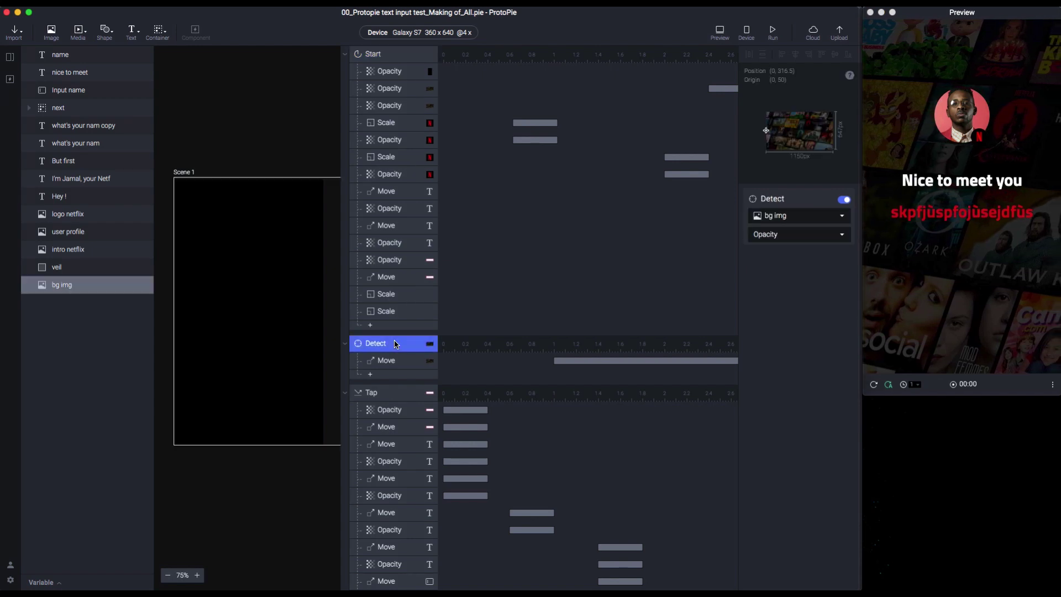
click(400, 55)
click(395, 352)
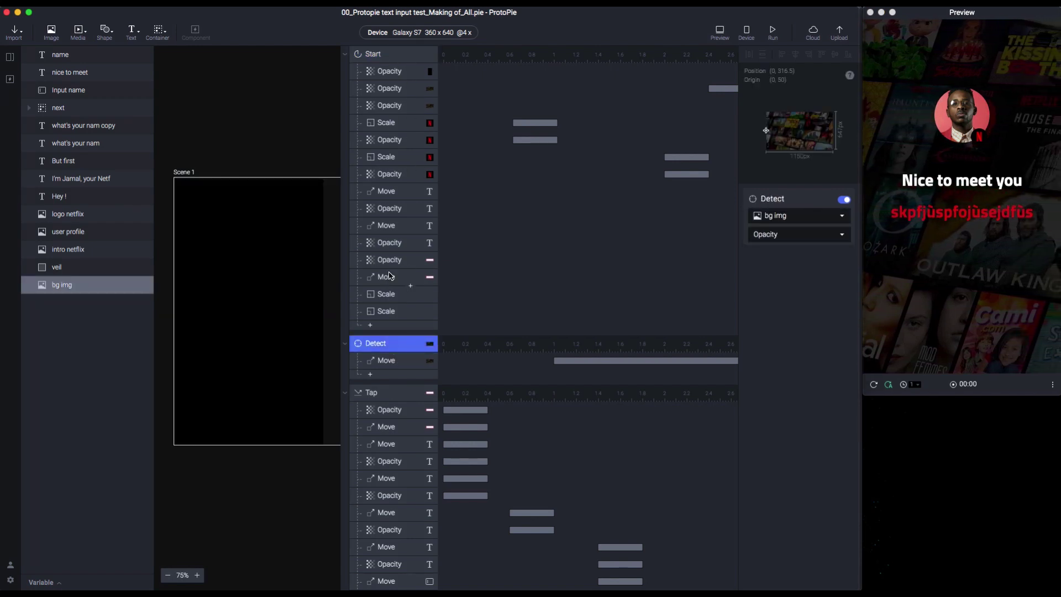
scroll(402, 340, down, 5)
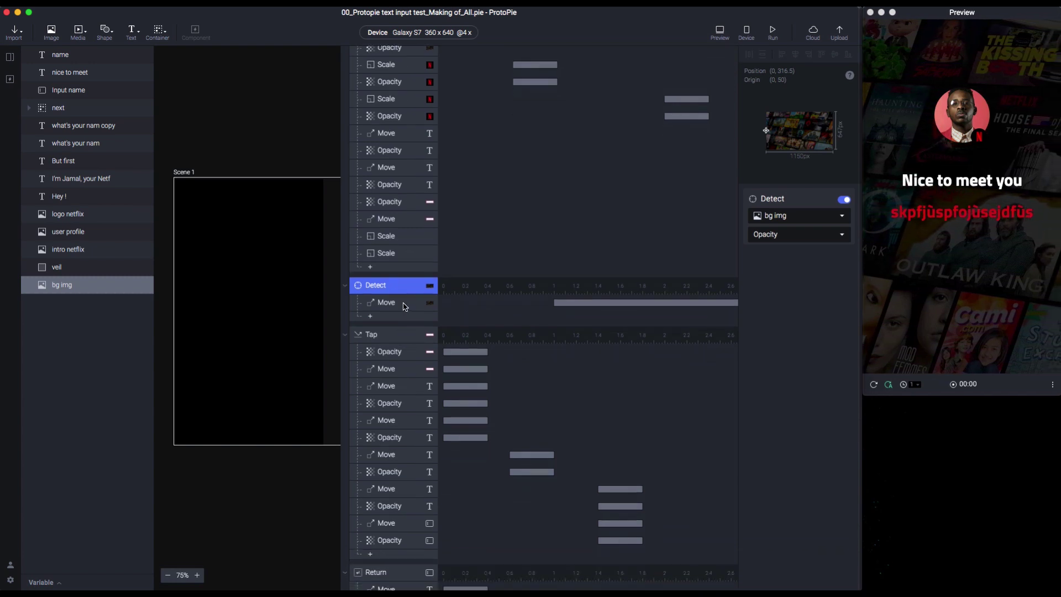
scroll(405, 305, down, 5)
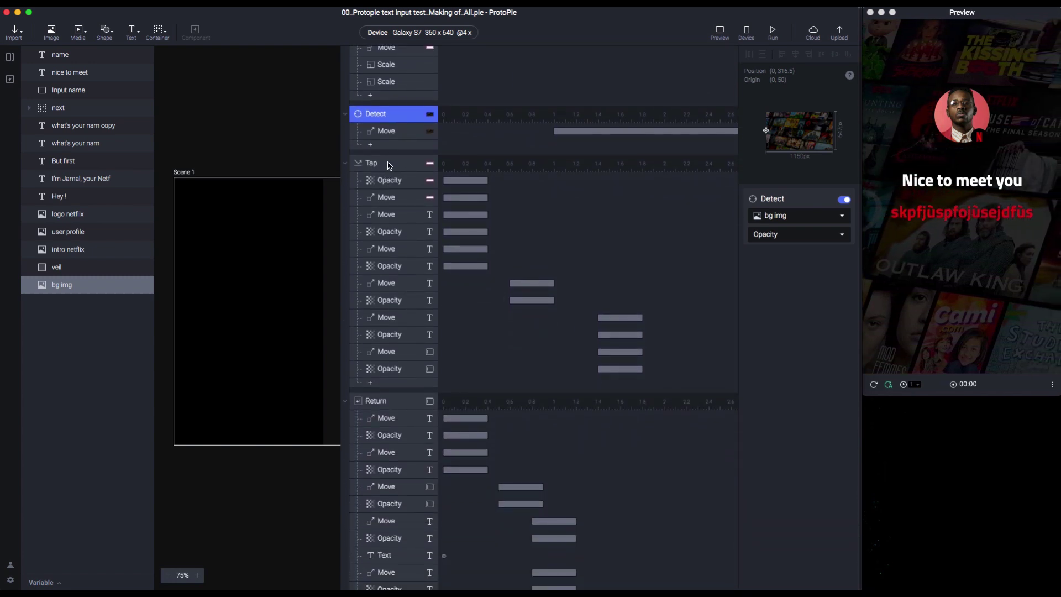
click(388, 164)
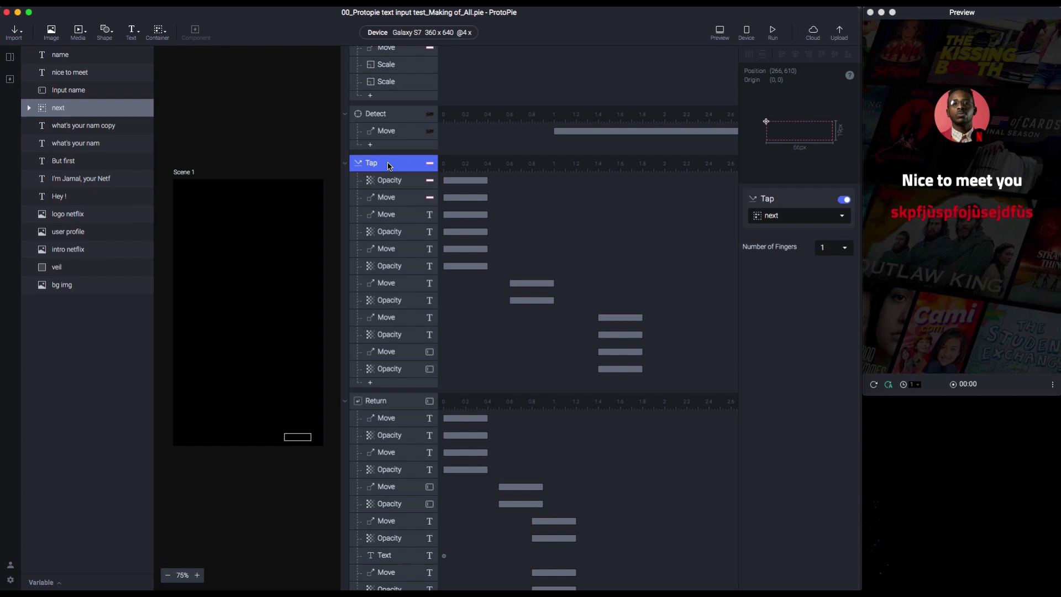
scroll(390, 221, down, 4)
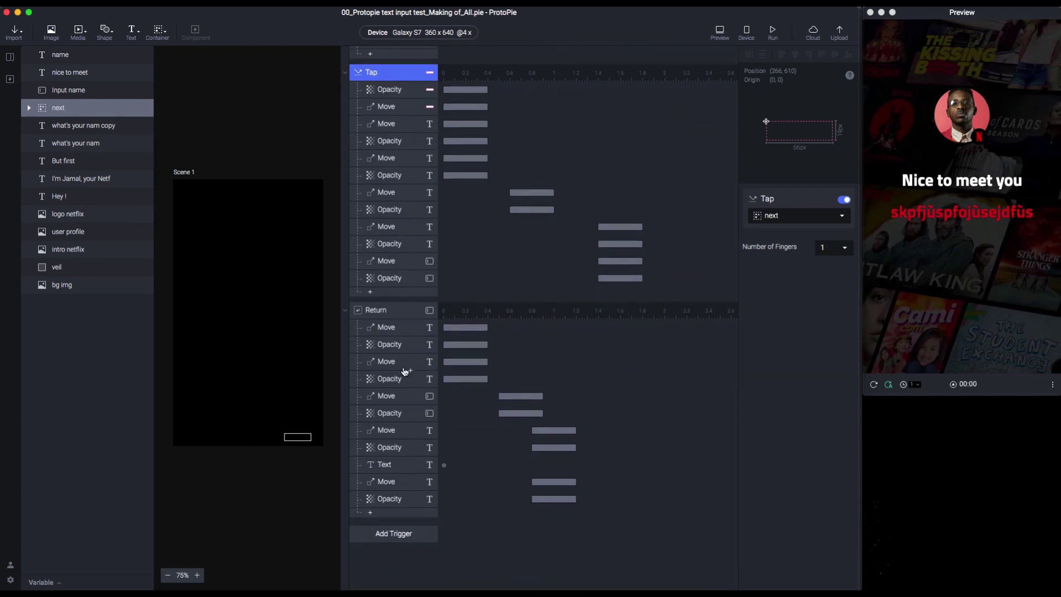
click(394, 309)
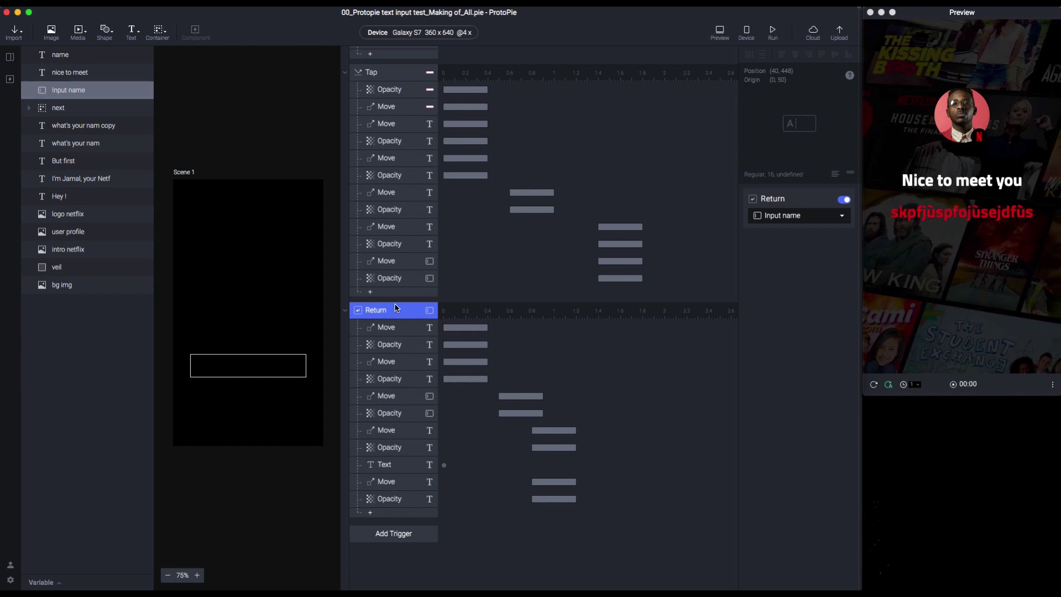
scroll(396, 313, down, 1)
scroll(397, 313, up, 12)
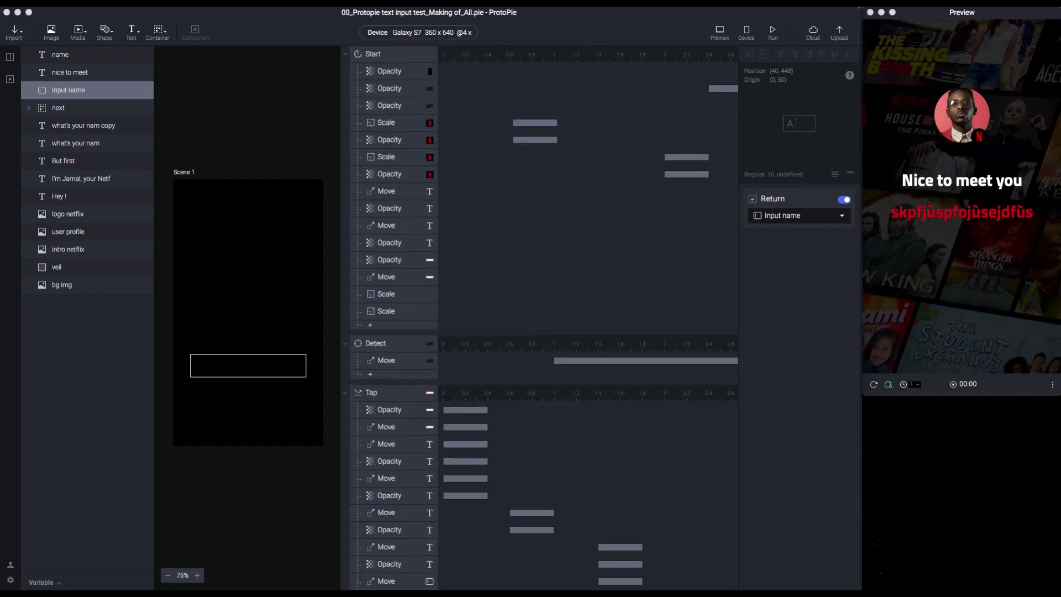
Switch to the 01_Protopie text input test_Making of_Start.pie window and widen the interaction timeline beside the scene
key(super+grave)
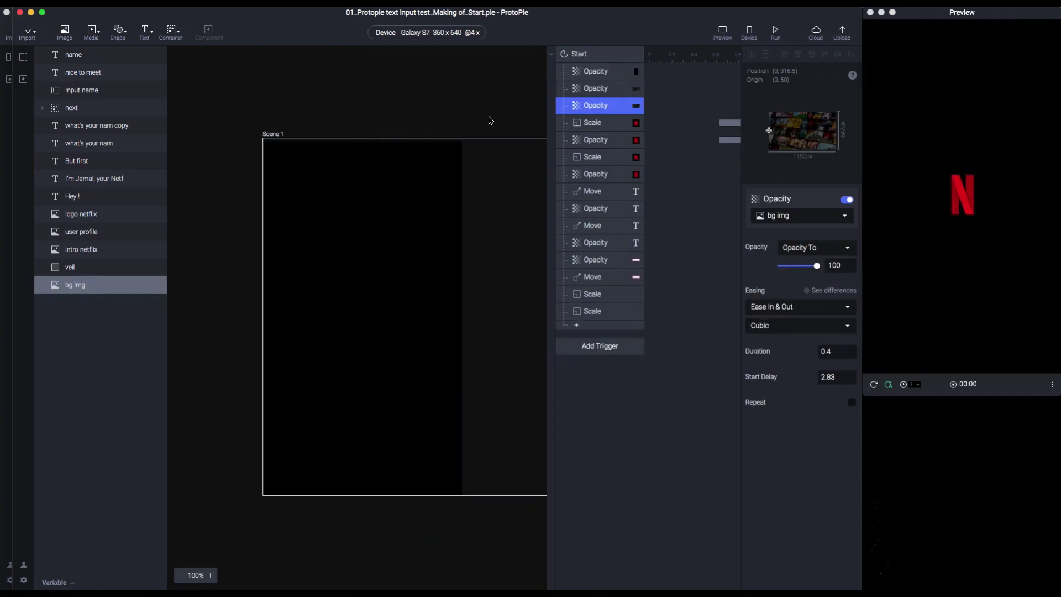
scroll(492, 121, right, 4)
scroll(490, 119, right, 3)
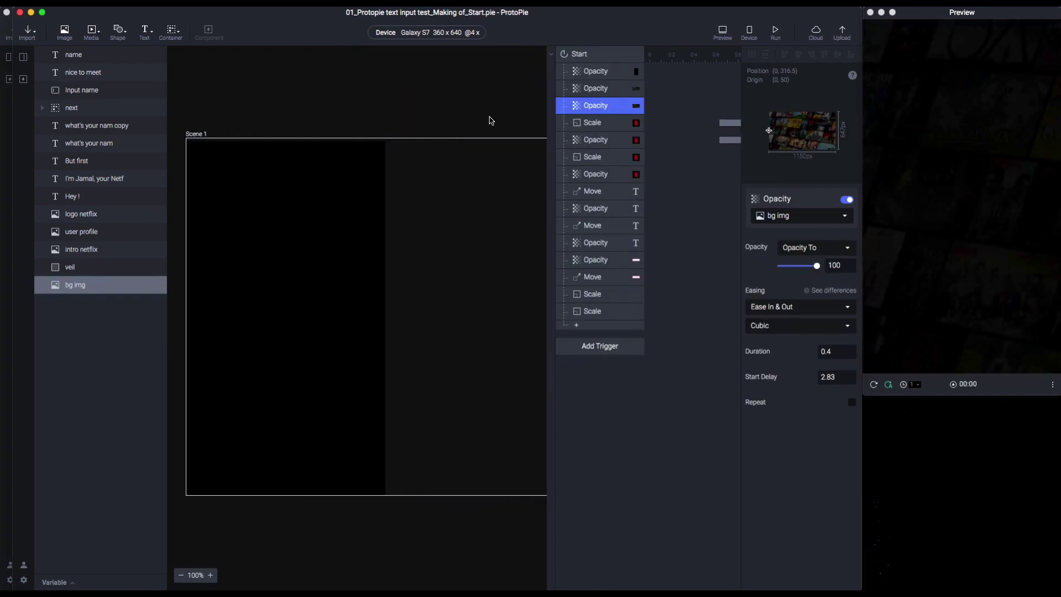
drag(547, 126, 373, 130)
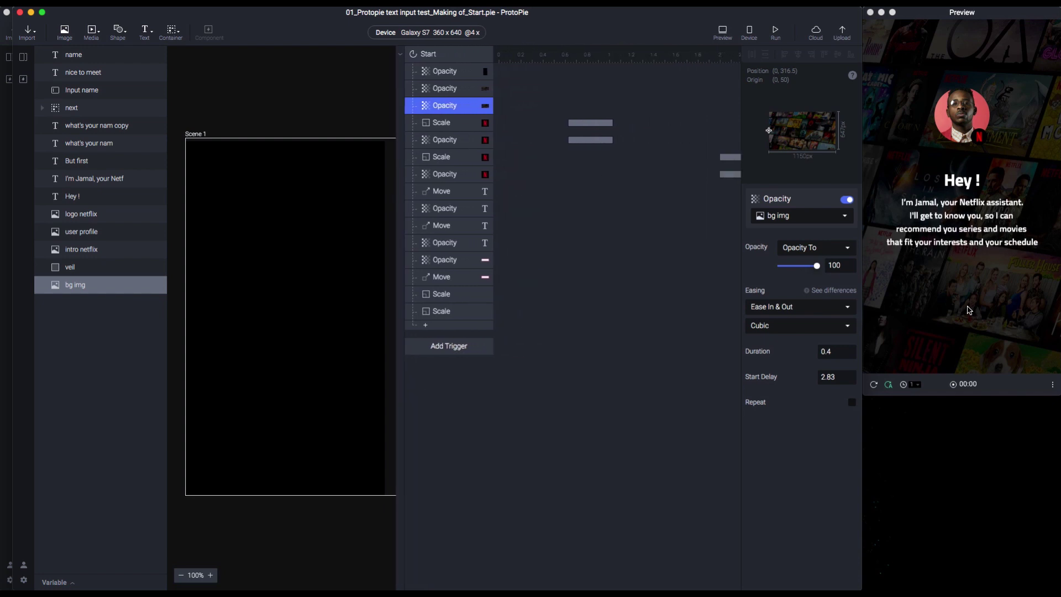
Examine the Start trigger's Opacity and Scale responses for veil, bg img and intro netflix, and replay the preview
click(438, 56)
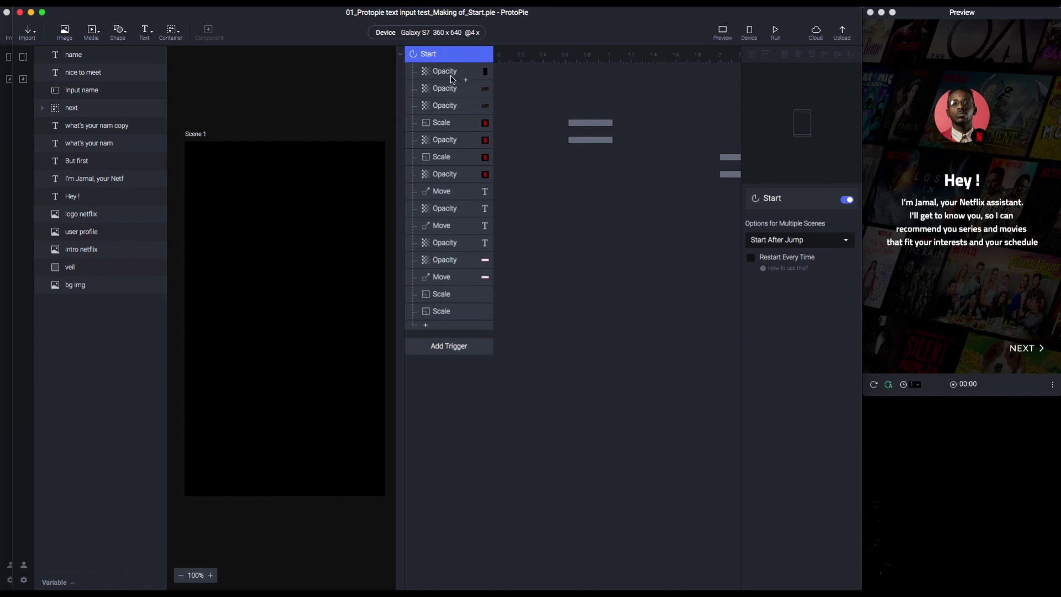
click(448, 77)
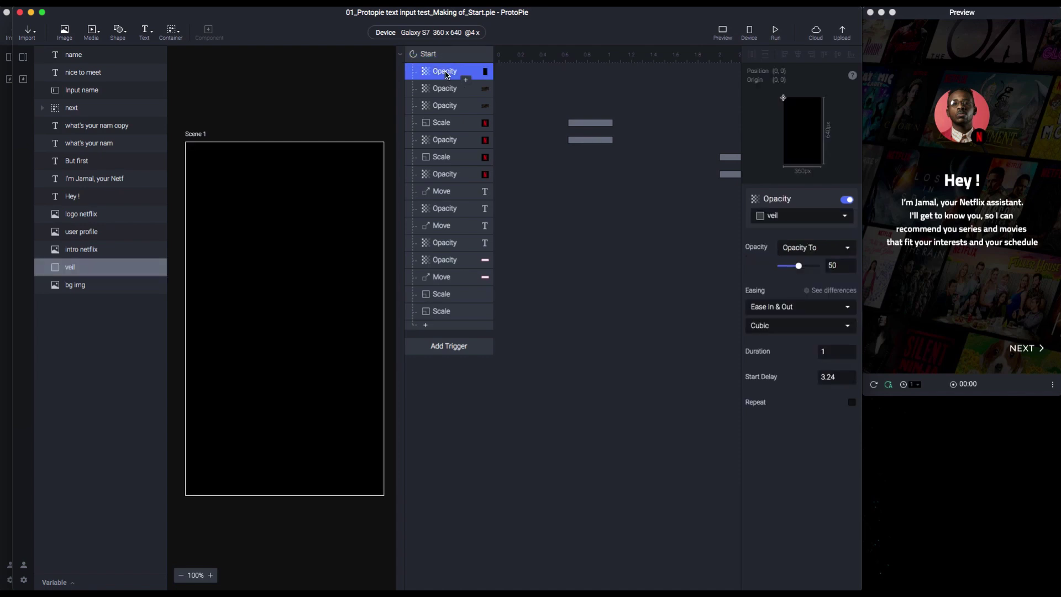
click(133, 267)
click(432, 93)
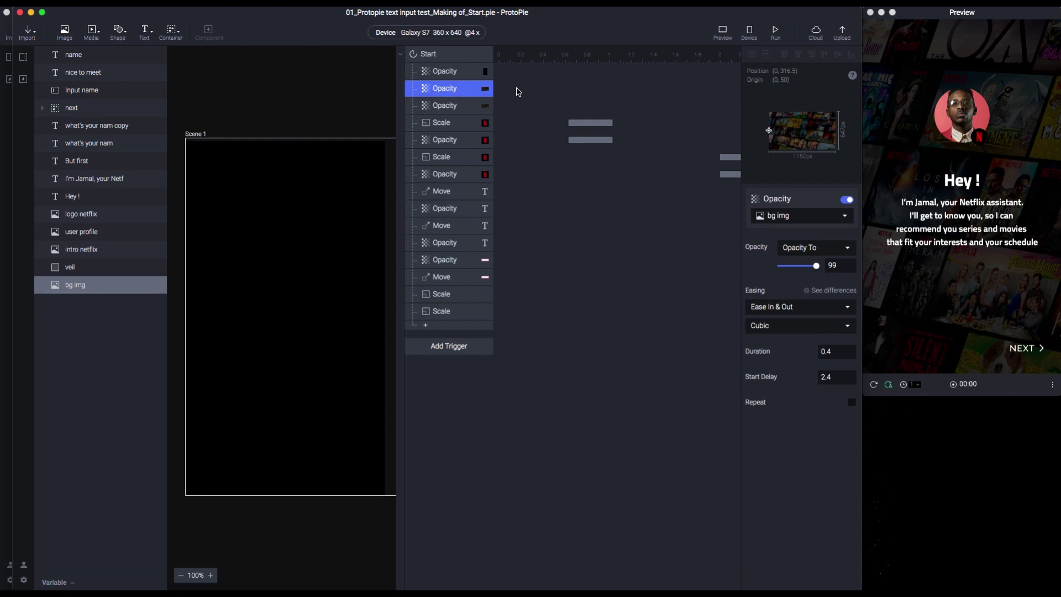
click(439, 110)
click(439, 125)
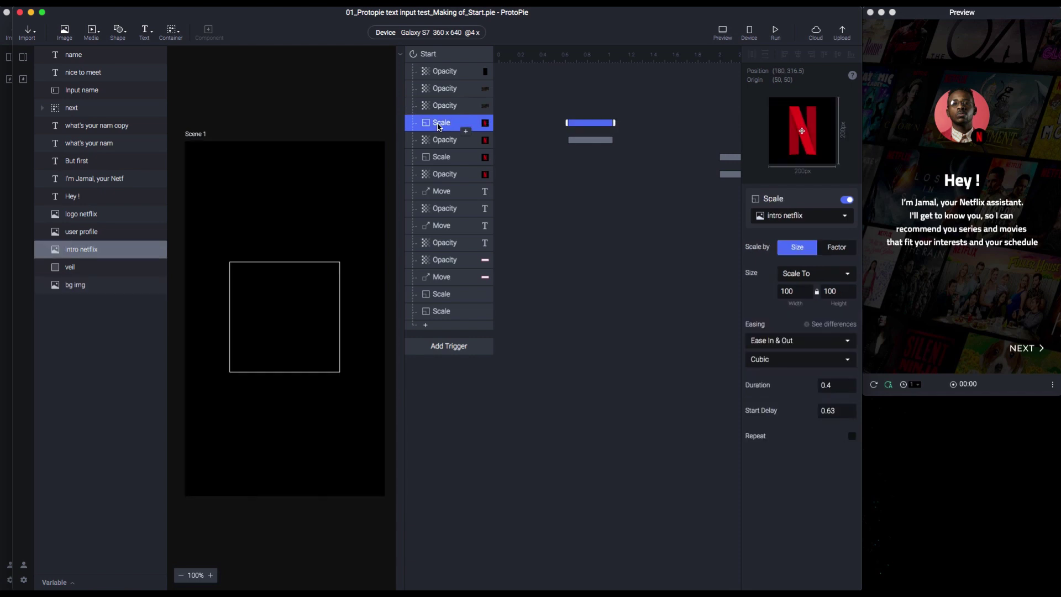
click(443, 142)
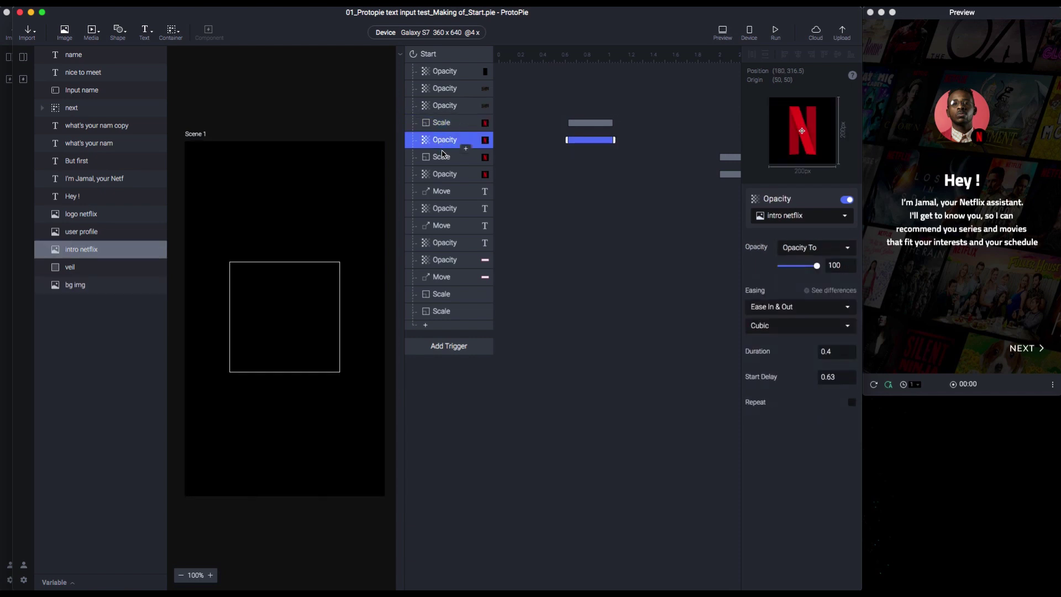
click(873, 385)
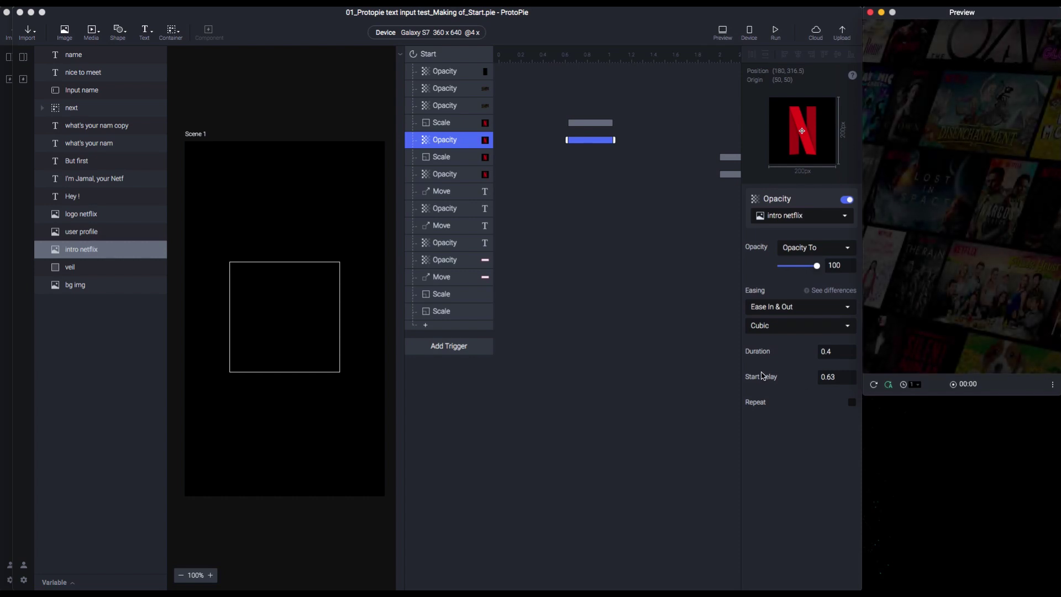
Examine the Start trigger's Move and Opacity responses for the Hey ! title and the assistant's introduction text
click(443, 192)
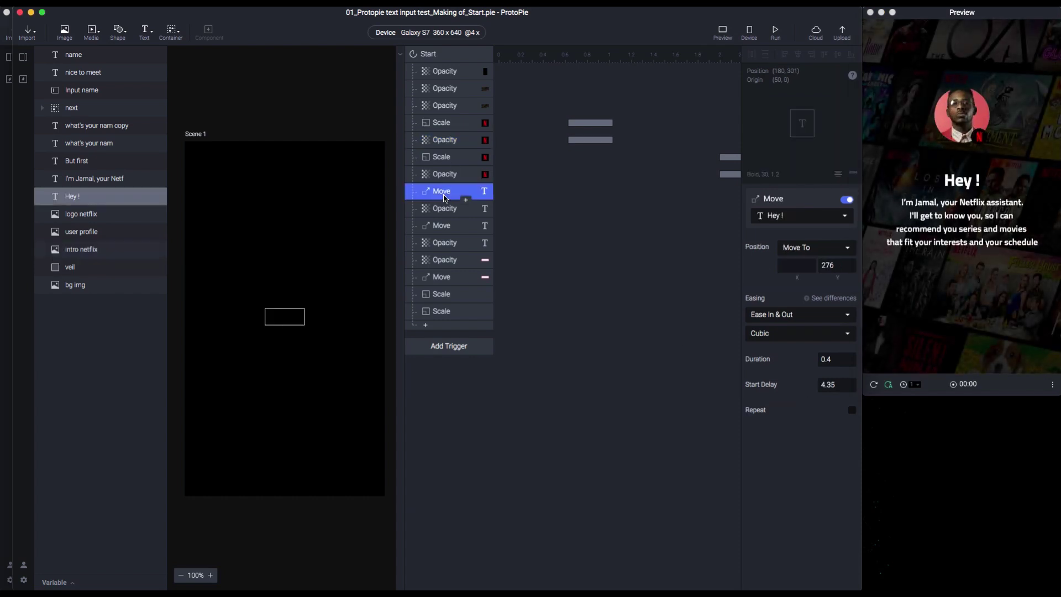
click(442, 208)
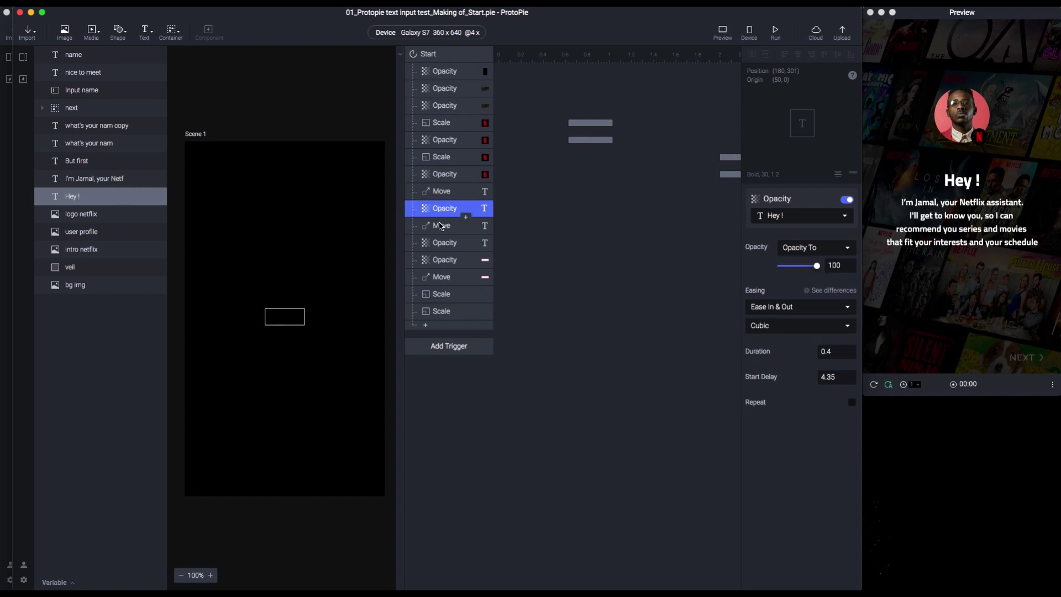
click(442, 226)
click(445, 246)
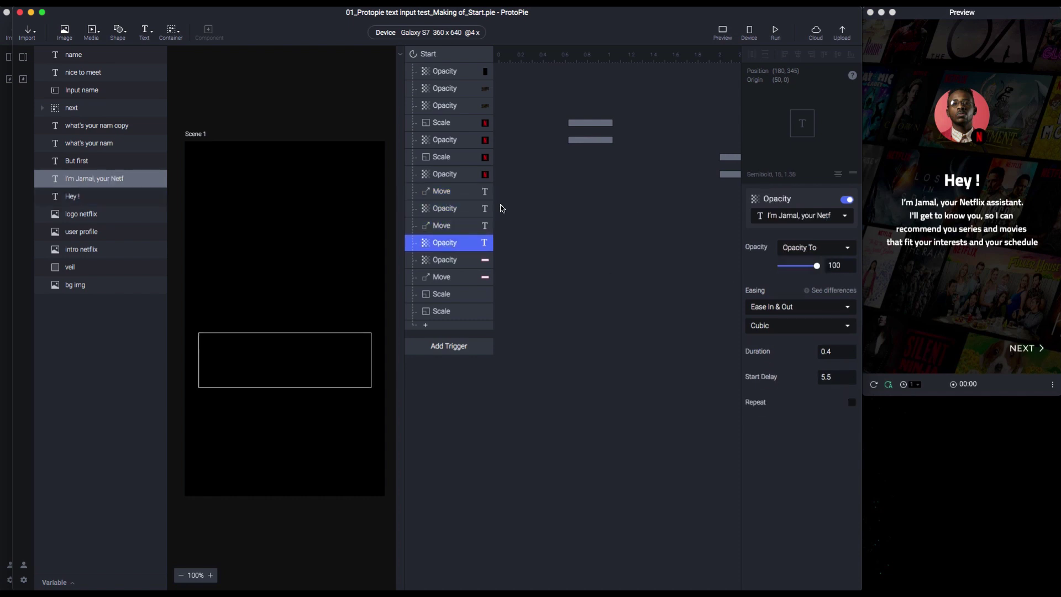
click(448, 231)
click(445, 243)
Examine the Start trigger's responses for the next button and its last two Scale responses, and replay the preview
click(445, 262)
click(447, 277)
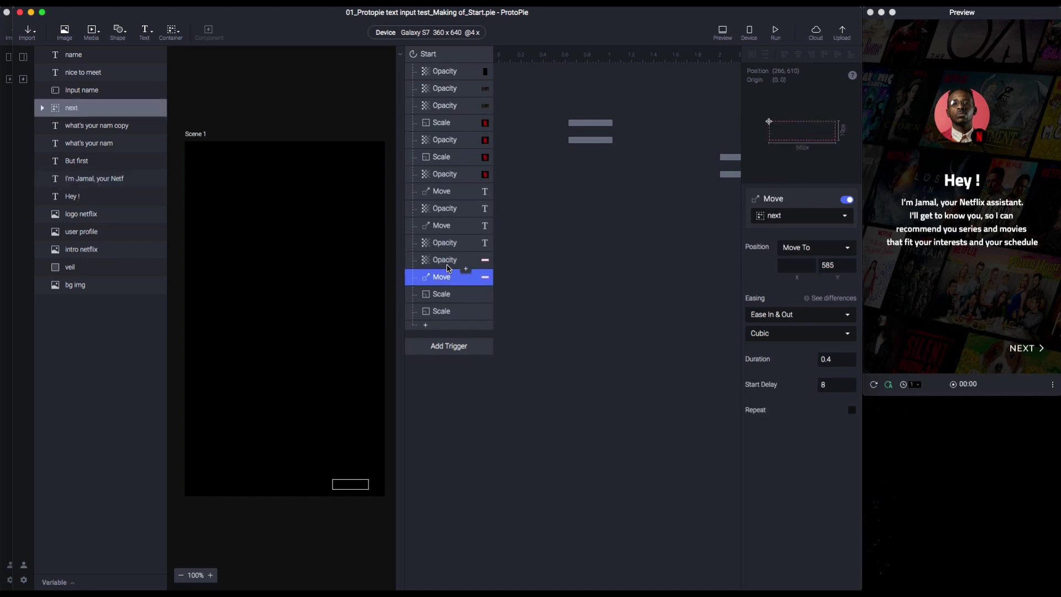
click(445, 262)
click(448, 277)
click(446, 294)
click(445, 311)
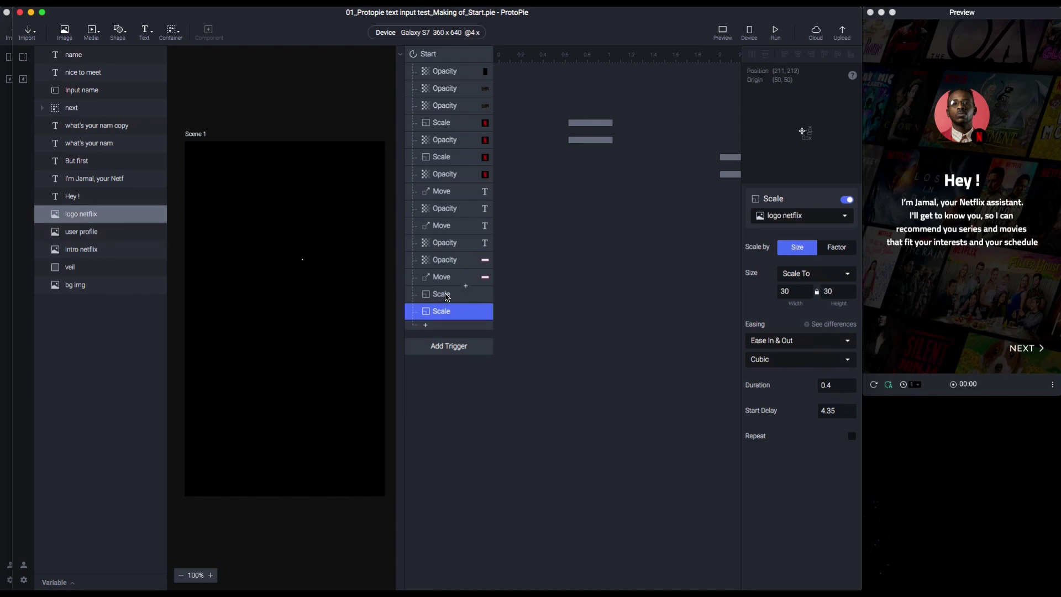
click(445, 294)
click(448, 309)
click(874, 385)
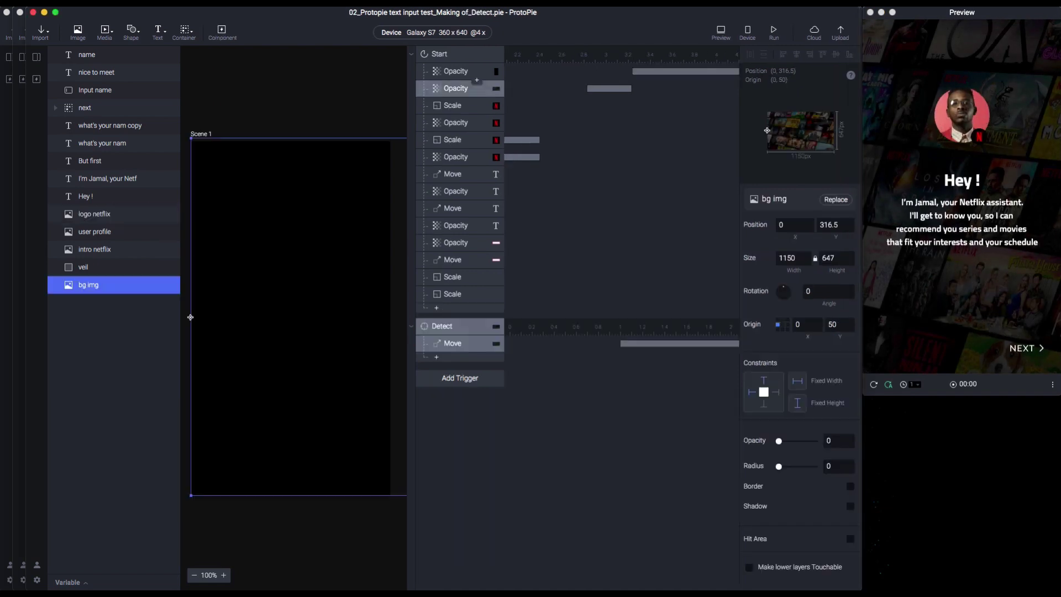
Examine the Detect trigger on bg img and its Move response in the Detect file, replaying the preview to check the background motion
click(470, 330)
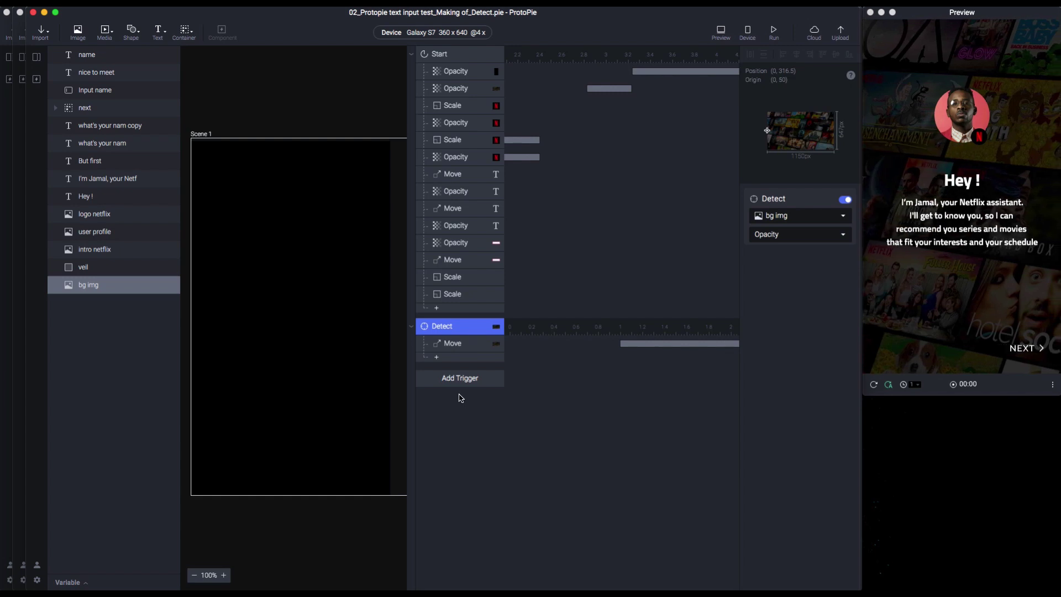
click(448, 345)
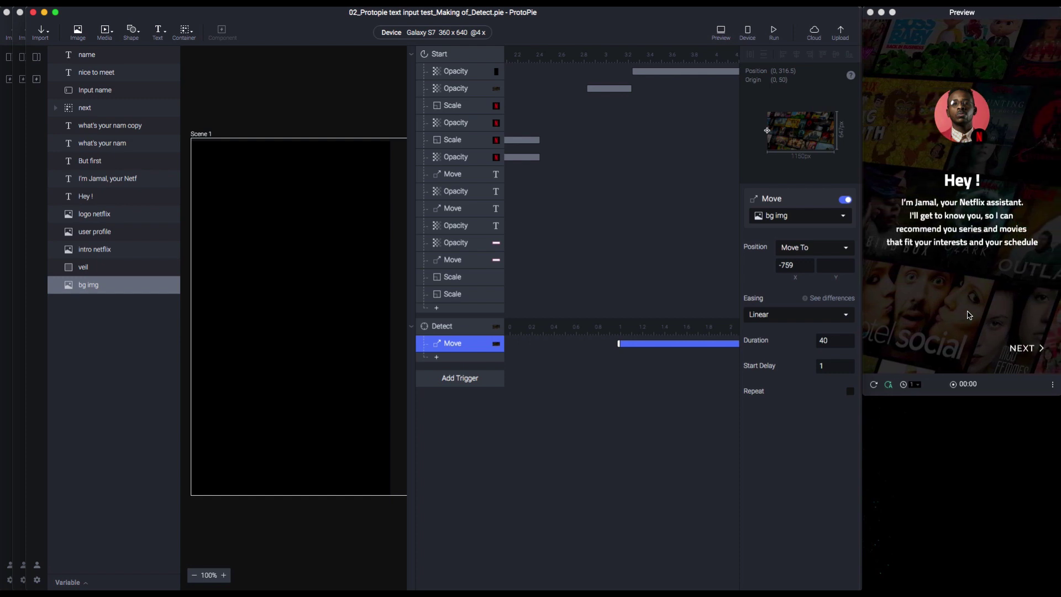
click(874, 387)
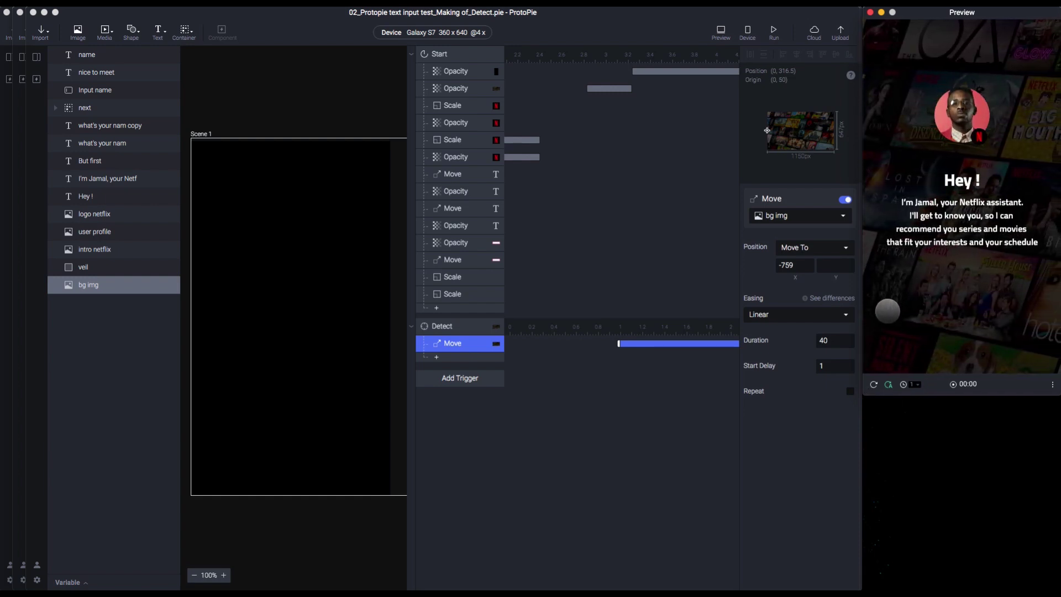
click(874, 387)
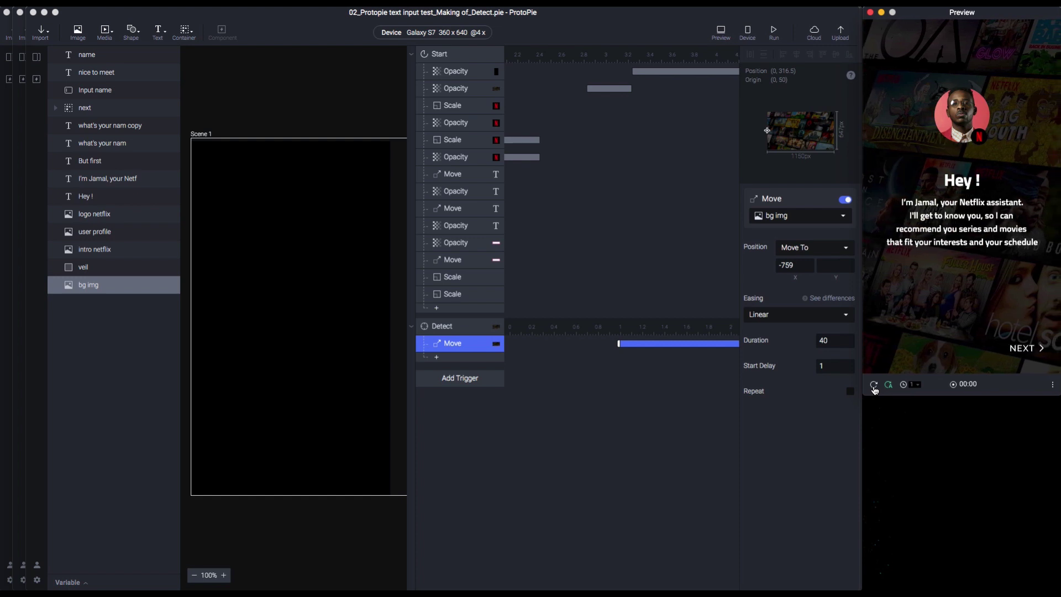
click(874, 387)
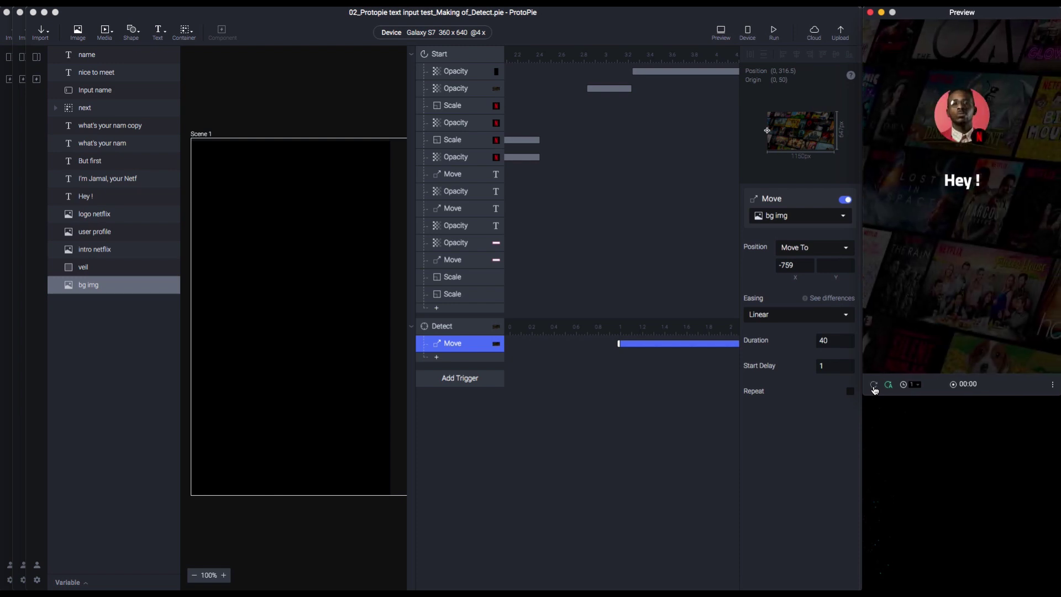
click(875, 390)
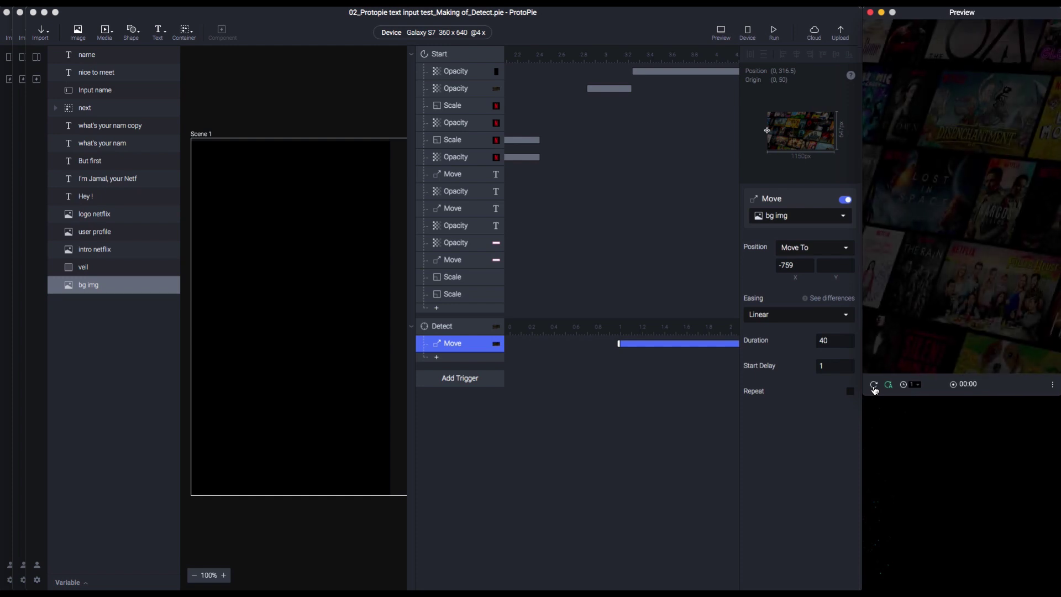
click(875, 389)
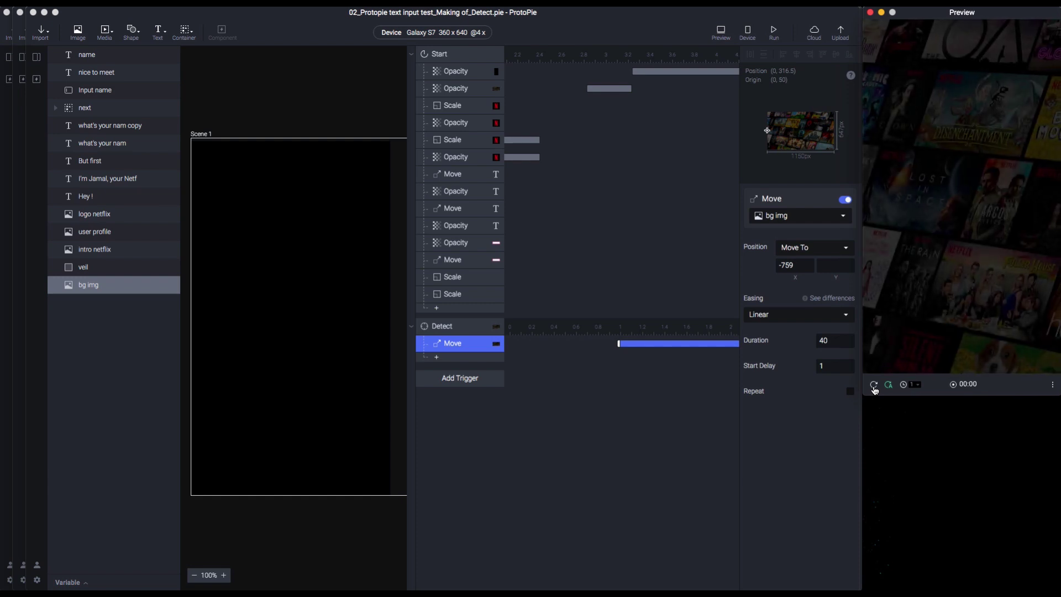
click(875, 389)
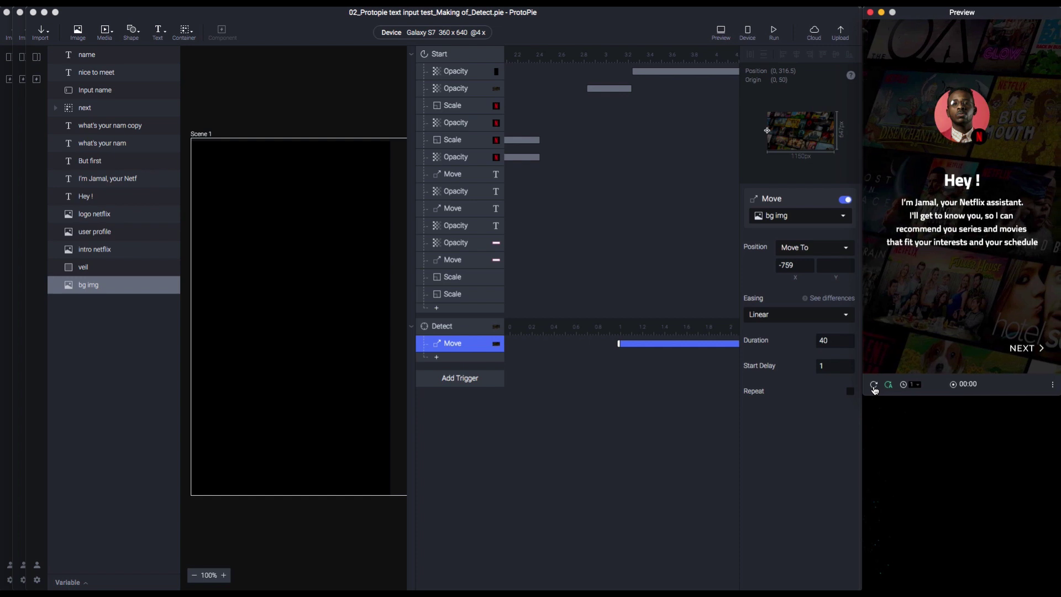
click(875, 390)
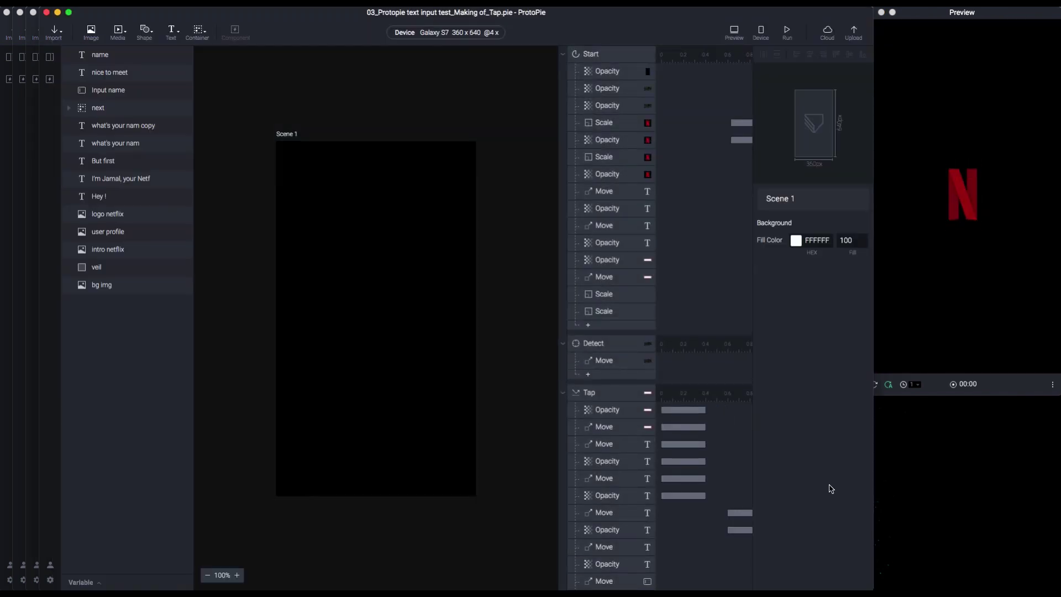
Narrow the 03_Protopie text input test_Making of_Tap.pie window so it clears the Preview window, and replay the prototype
drag(873, 588, 860, 589)
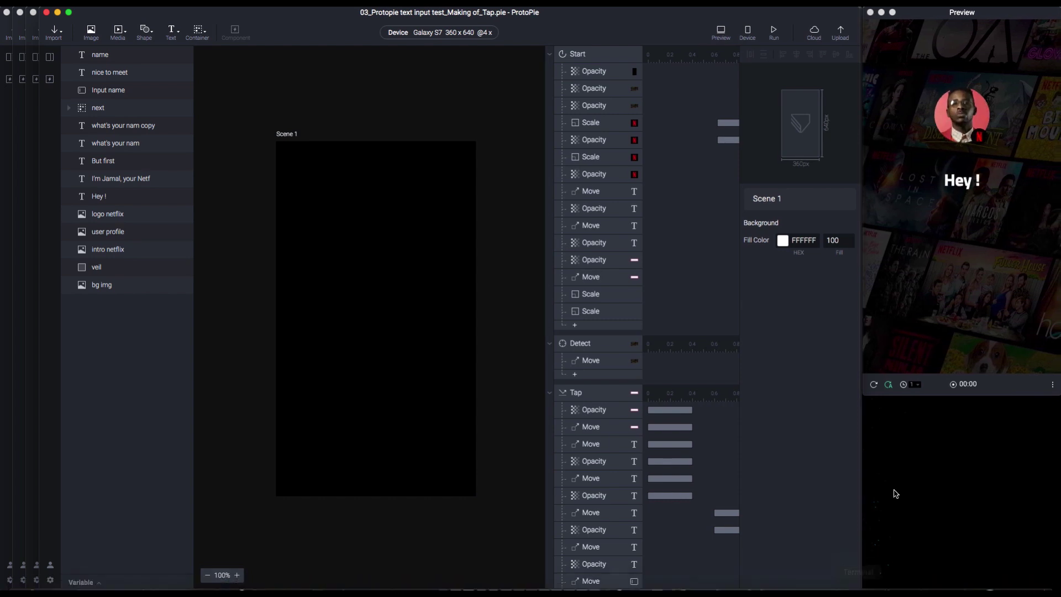
click(874, 385)
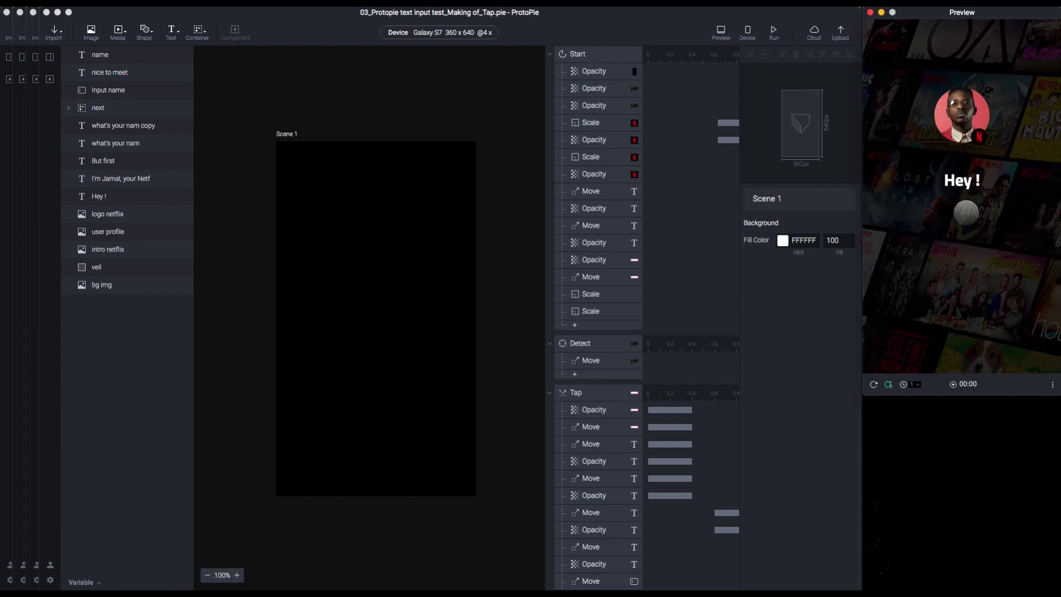
Compare the Start trigger's two Opacity responses for bg img, including their opacity values and start delays
click(594, 90)
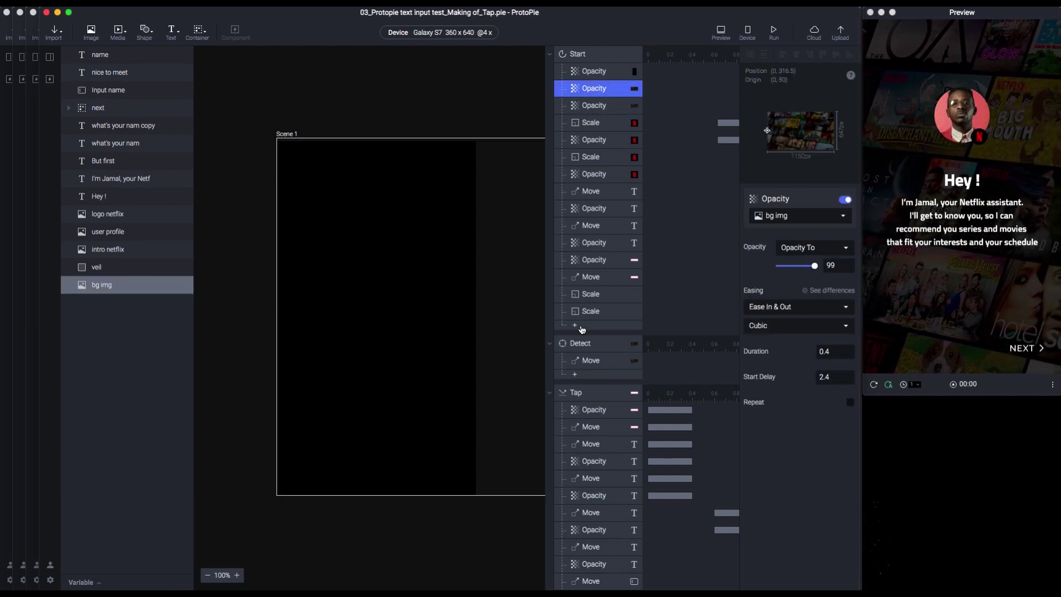
click(593, 105)
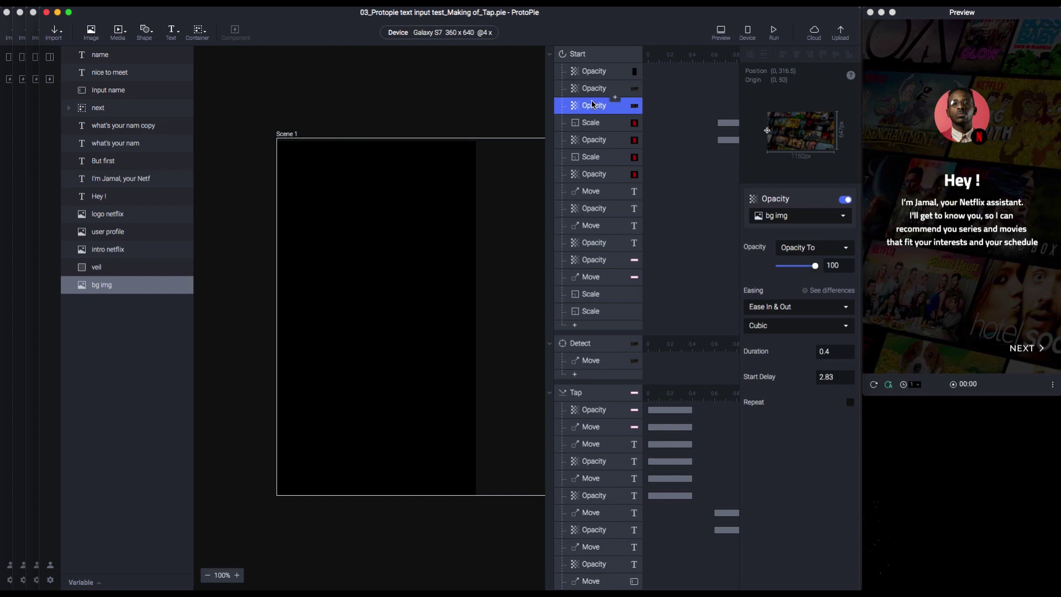
click(593, 91)
click(592, 105)
click(590, 91)
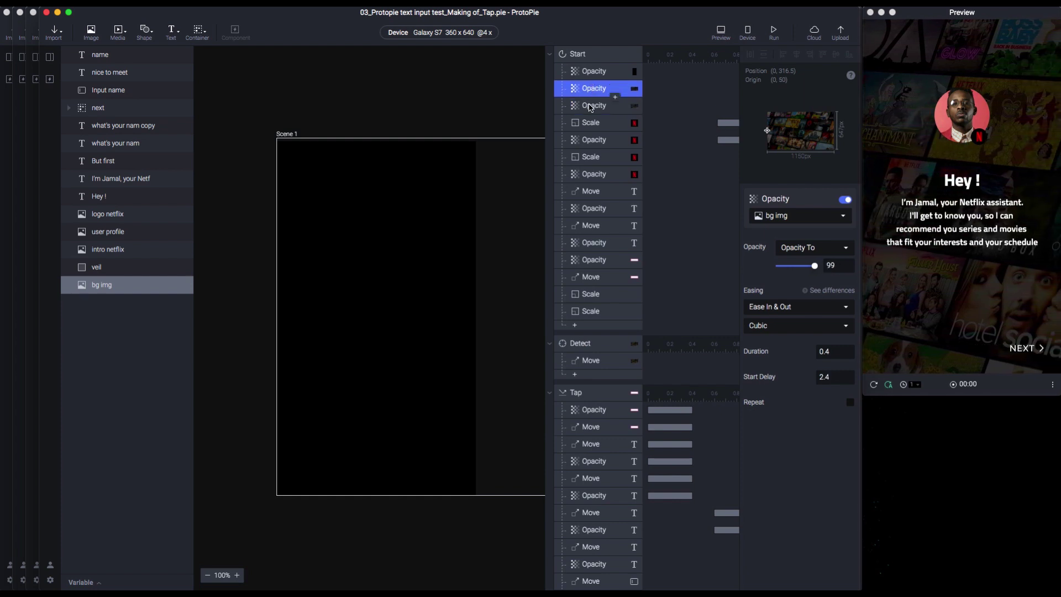
click(591, 107)
click(592, 93)
click(592, 107)
click(595, 95)
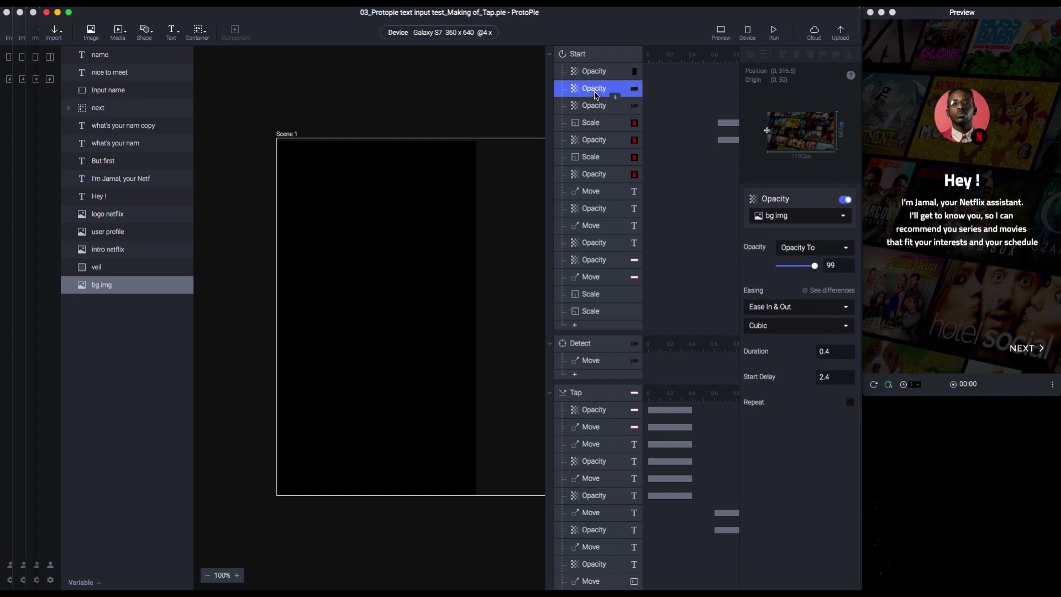
click(592, 105)
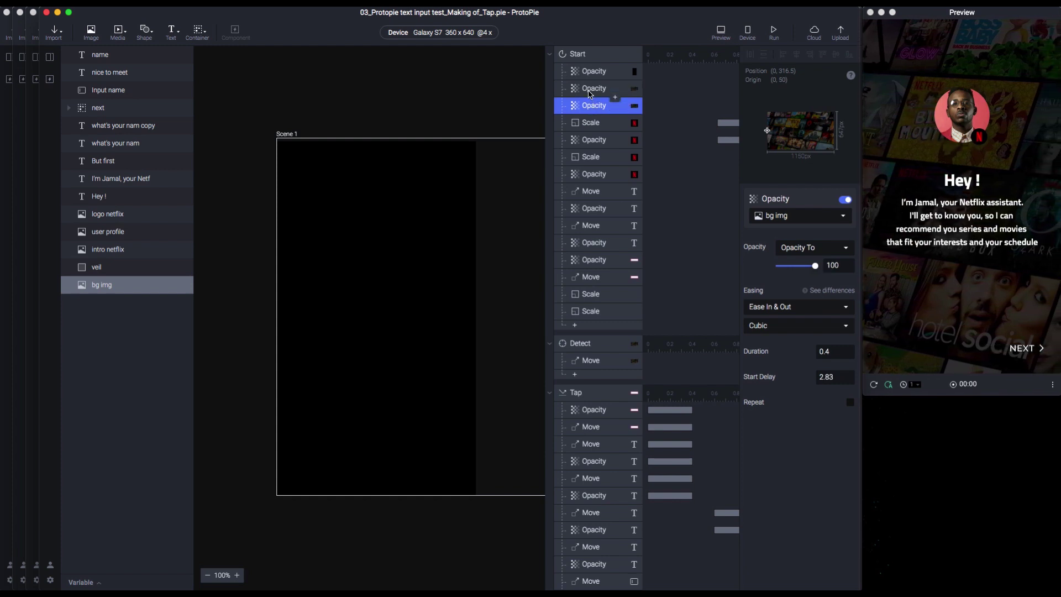
click(592, 92)
click(591, 104)
click(592, 94)
click(592, 105)
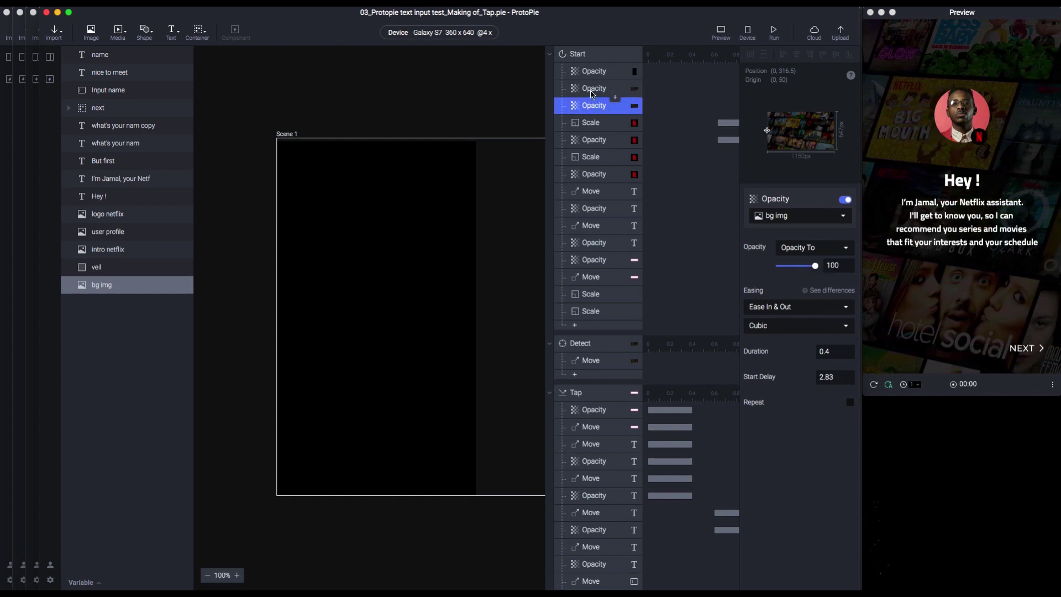
click(592, 93)
click(592, 105)
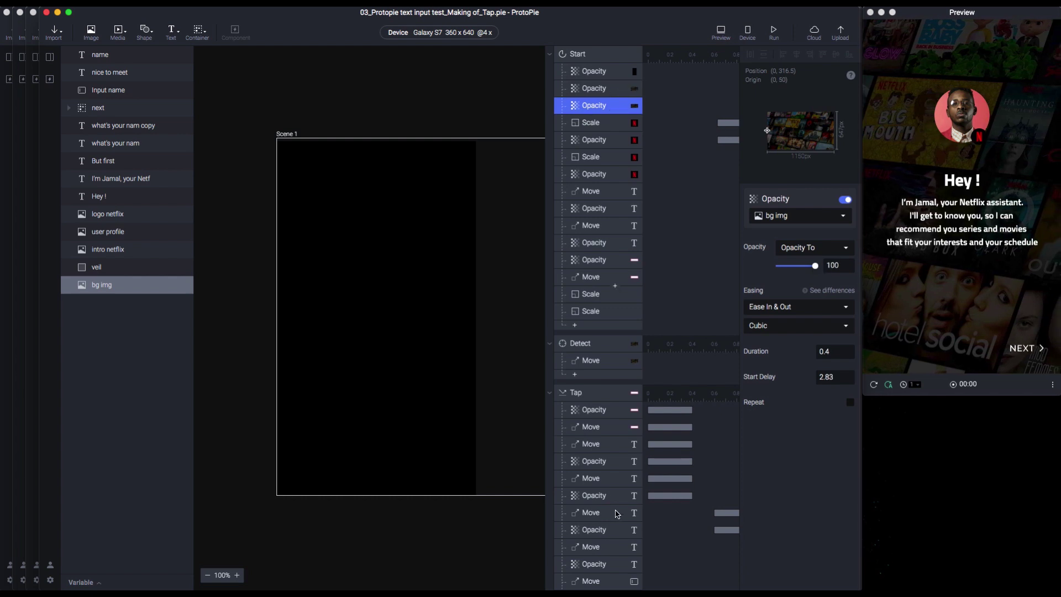
Check the Detect trigger on bg img while replaying the preview, and widen the interaction area to show more of the timeline
click(598, 343)
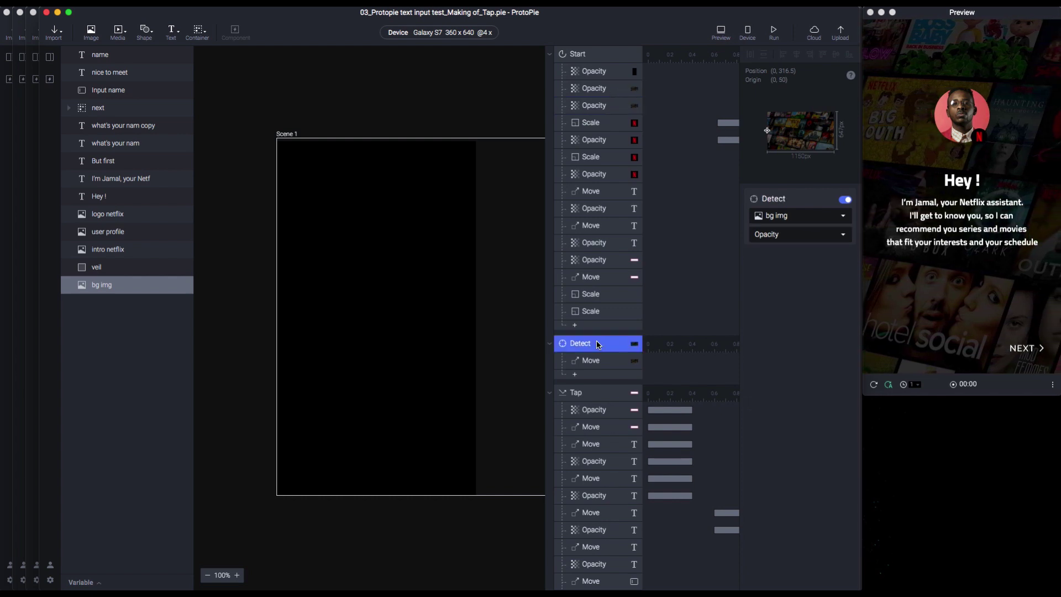
click(874, 385)
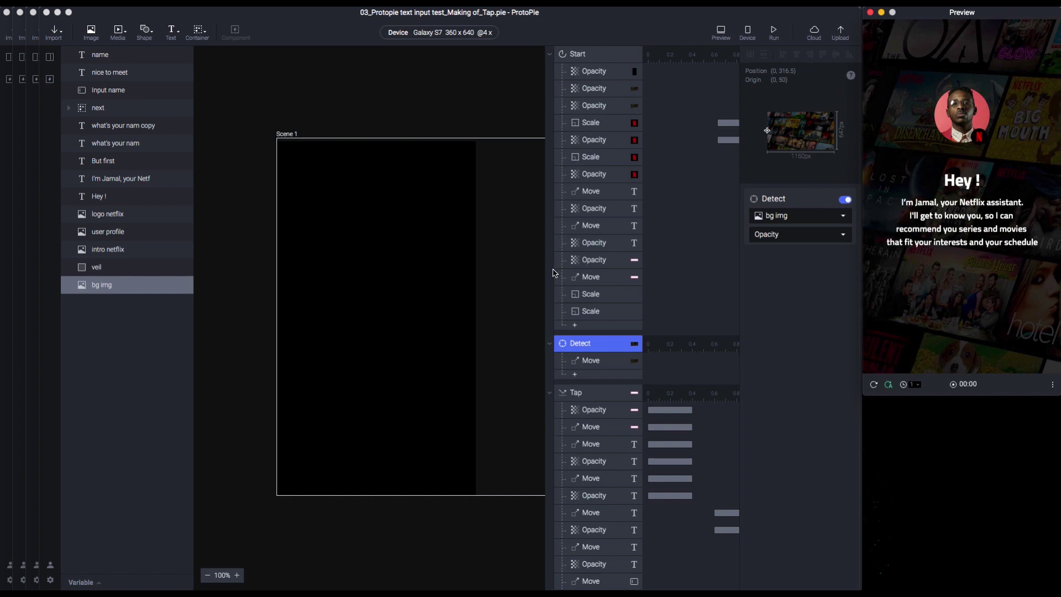
scroll(392, 227, right, 3)
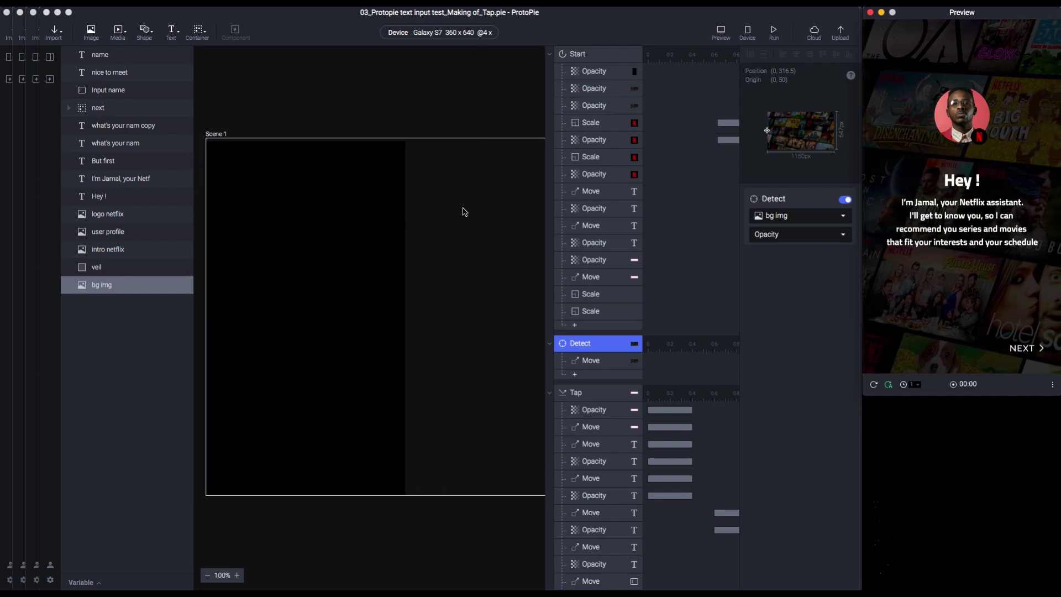
drag(548, 213, 413, 226)
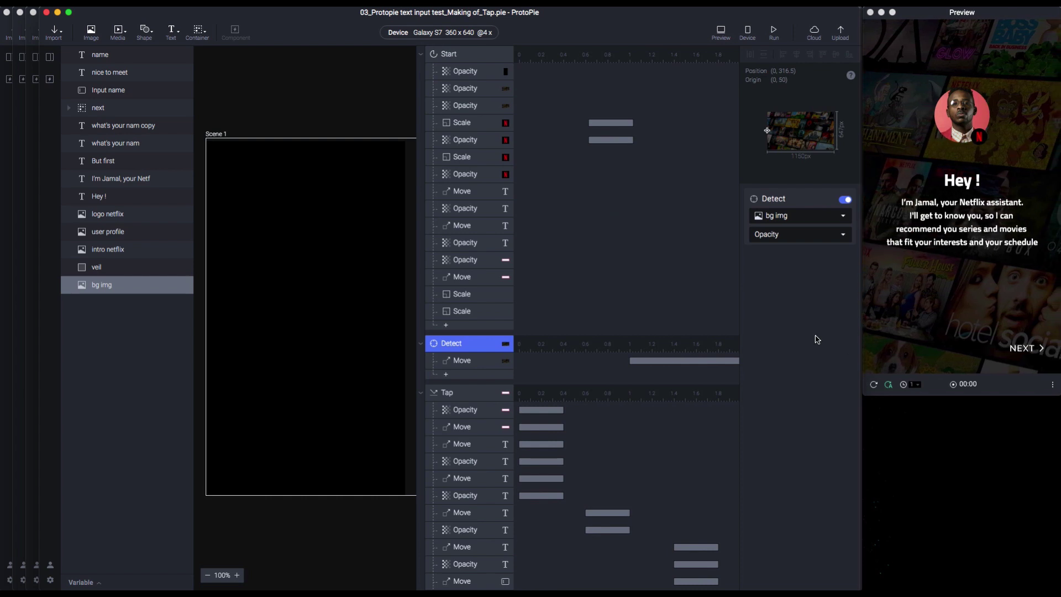
Examine the Tap trigger on the next layer and advance the previewed prototype with NEXT
scroll(508, 376, down, 3)
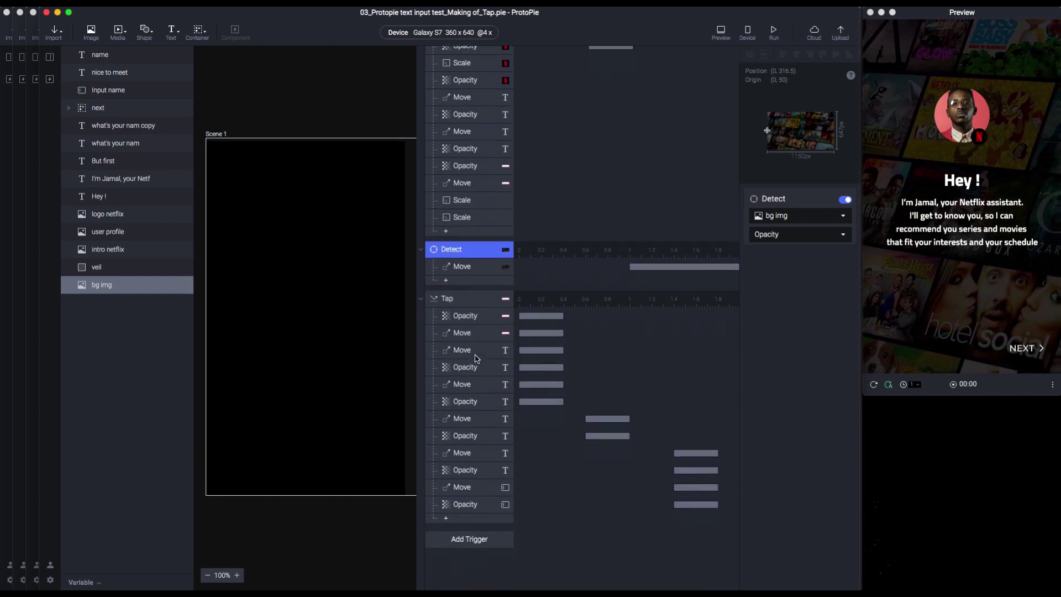
scroll(477, 354, down, 2)
click(467, 232)
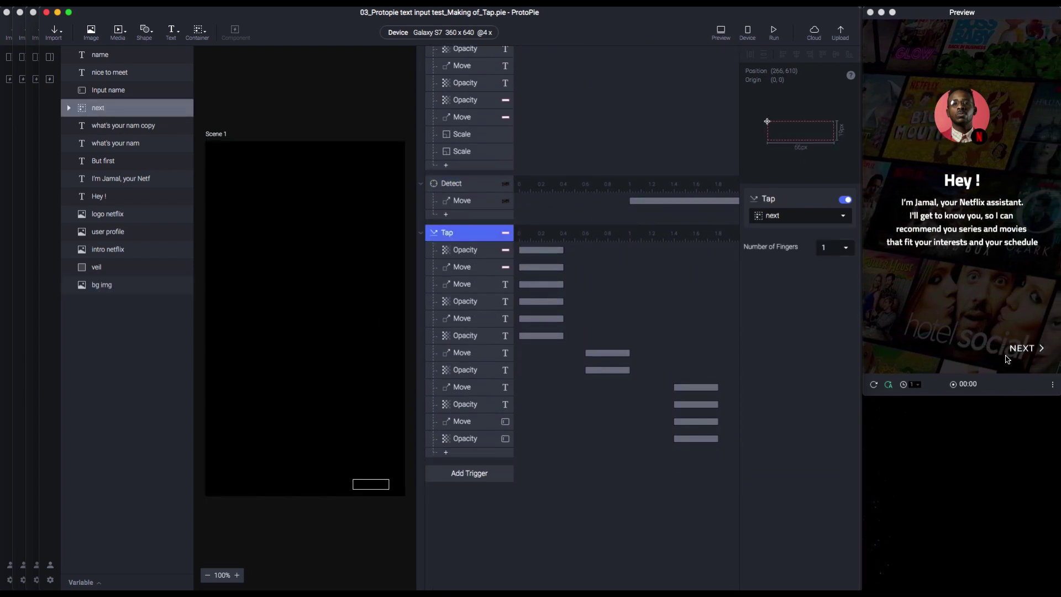
click(976, 339)
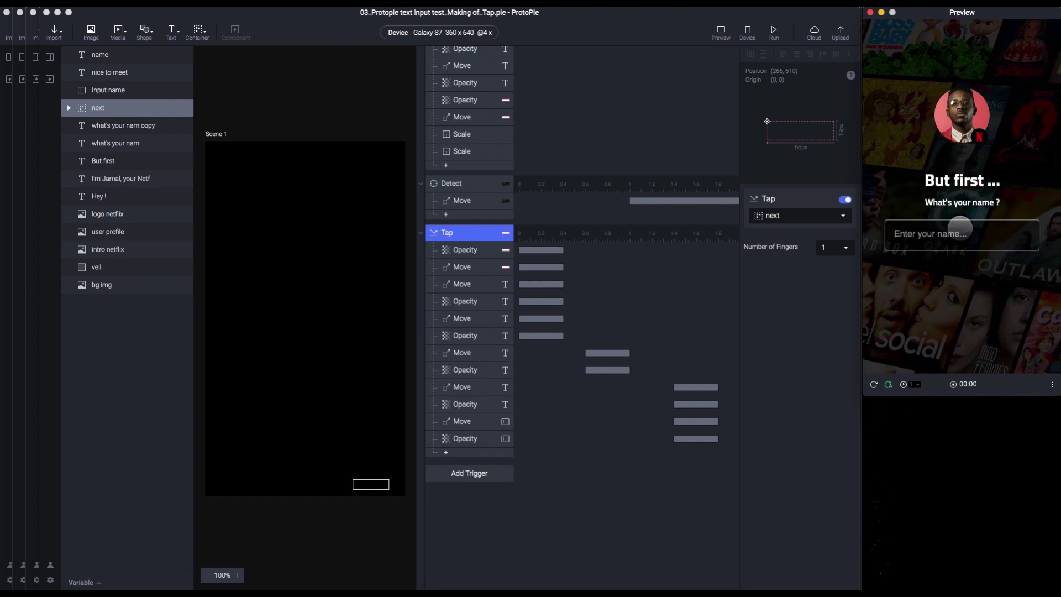
Examine the Tap trigger's Opacity and Move responses for the next layer
click(471, 244)
click(471, 252)
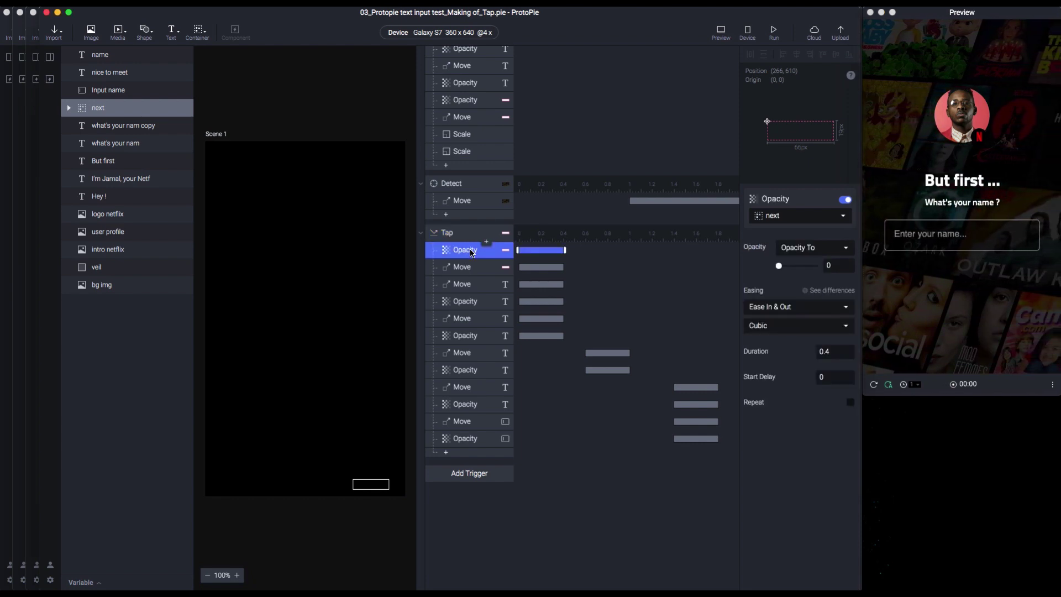
click(468, 268)
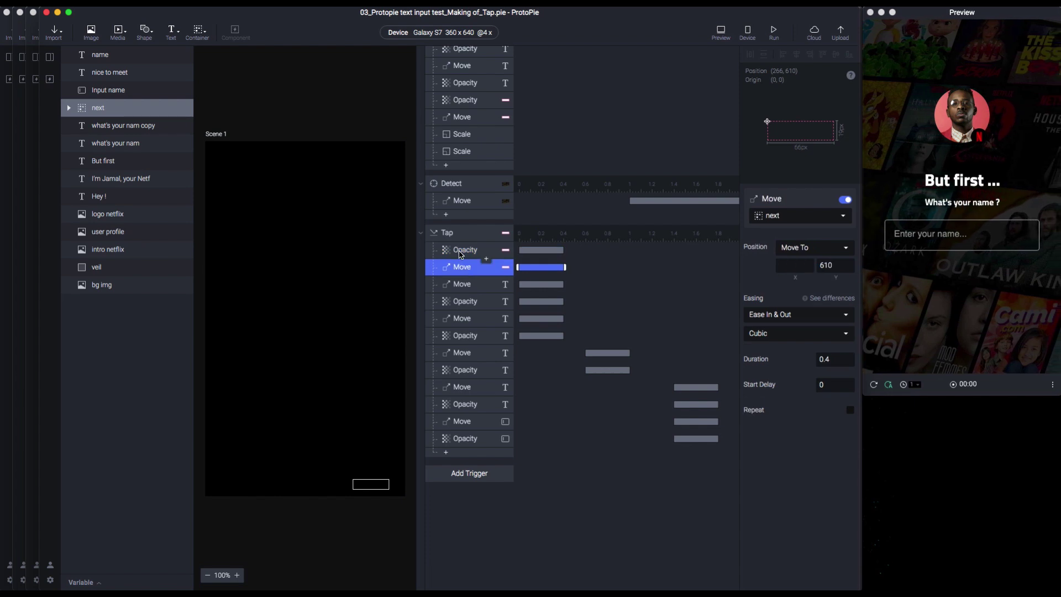
click(461, 254)
click(464, 271)
Examine the Tap trigger's Move and Opacity responses for the Hey ! title and the assistant's introduction text
click(464, 287)
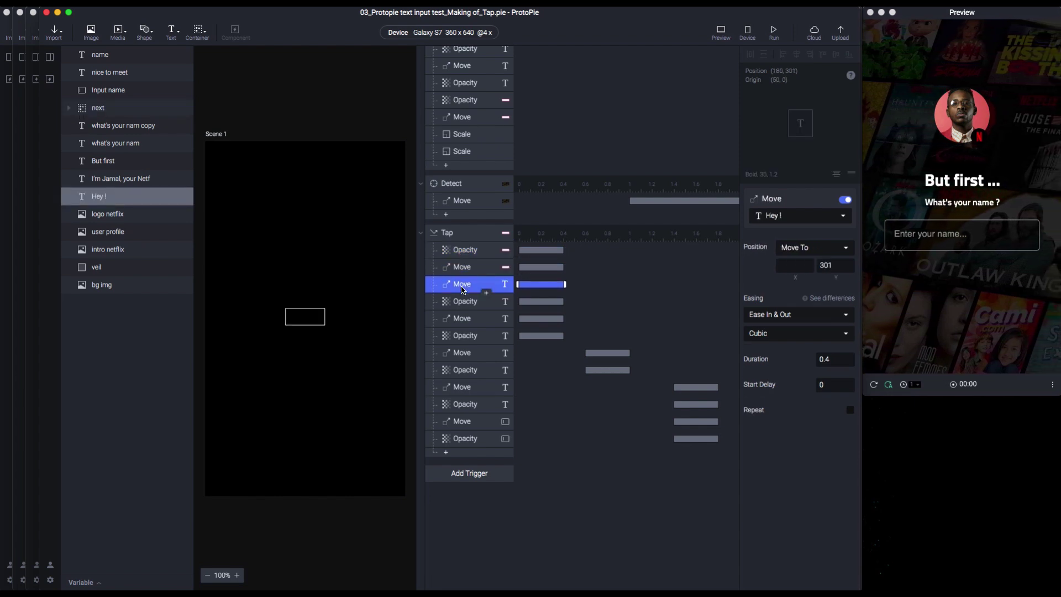
click(463, 302)
click(463, 319)
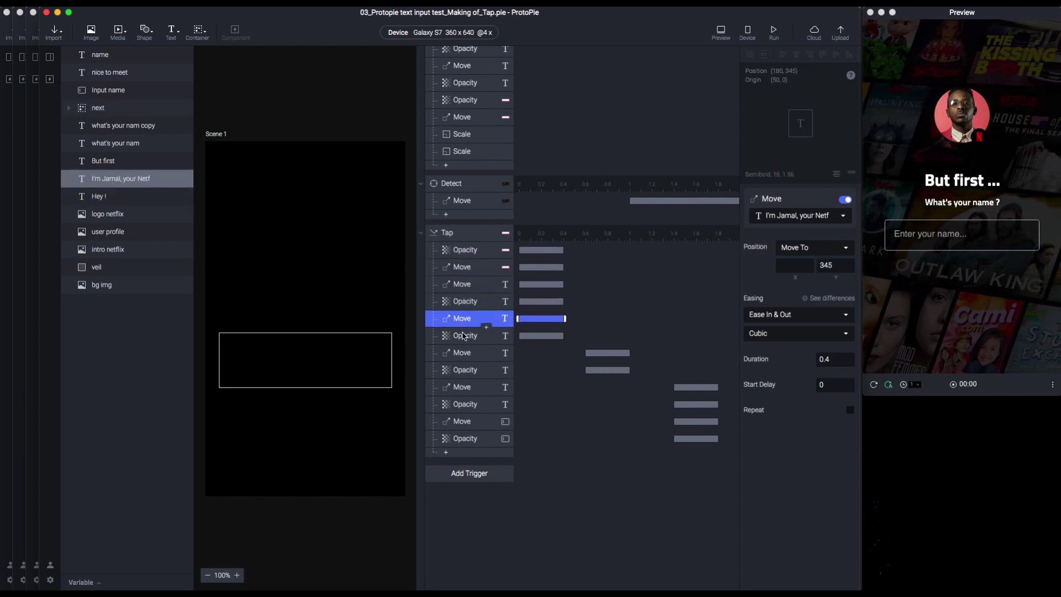
click(463, 336)
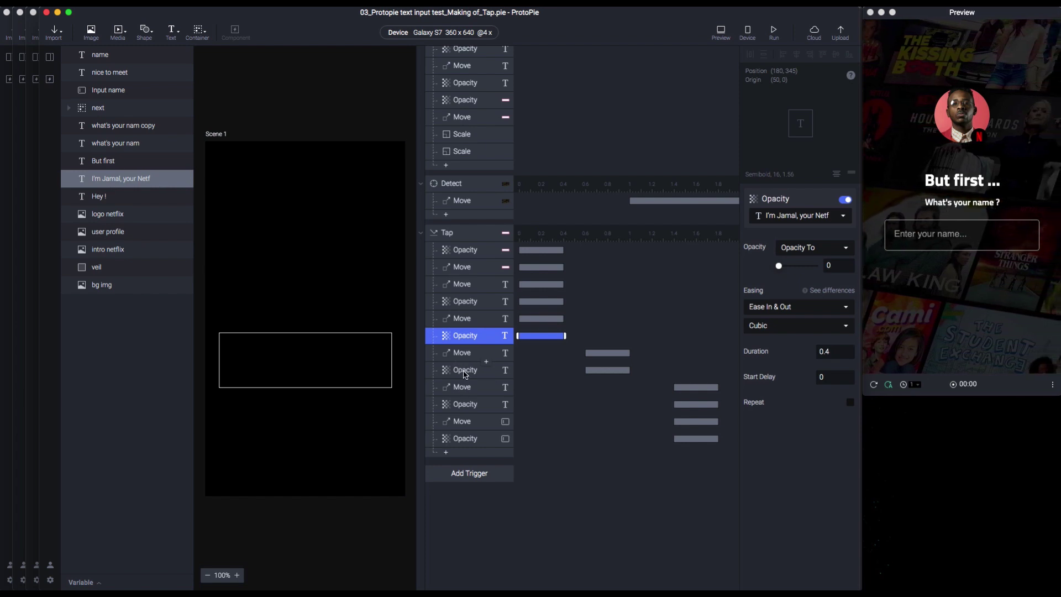
Compare the Tap trigger's Move and Opacity responses for the Input name field
click(462, 422)
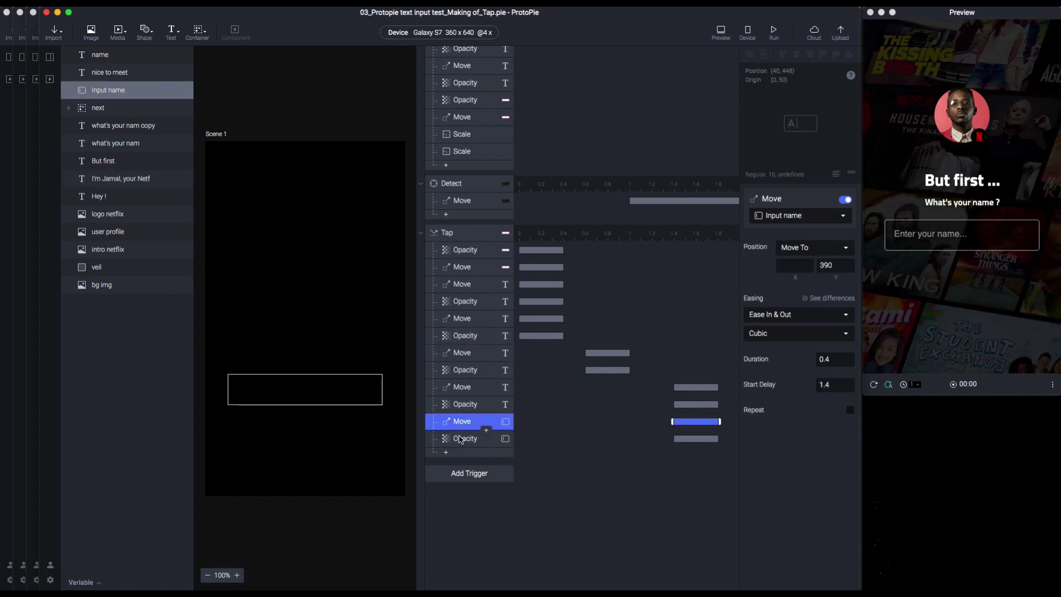
click(460, 439)
click(463, 426)
click(461, 437)
click(463, 426)
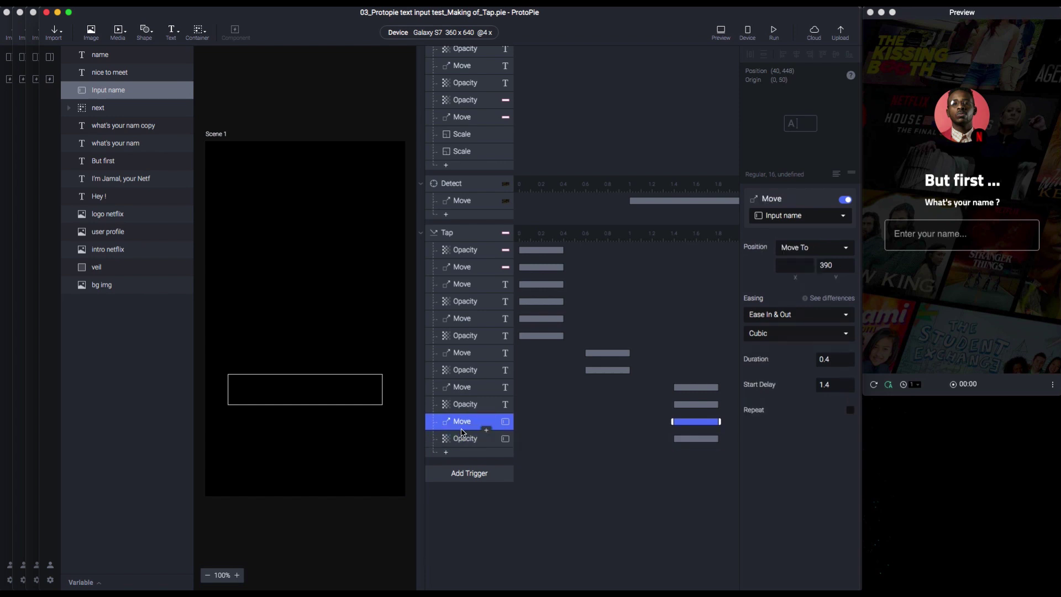
click(463, 438)
click(463, 424)
click(463, 439)
click(463, 422)
click(463, 439)
click(463, 422)
Review the Tap trigger's Move responses for the text layers, from what's your nam back up to Hey !
click(464, 387)
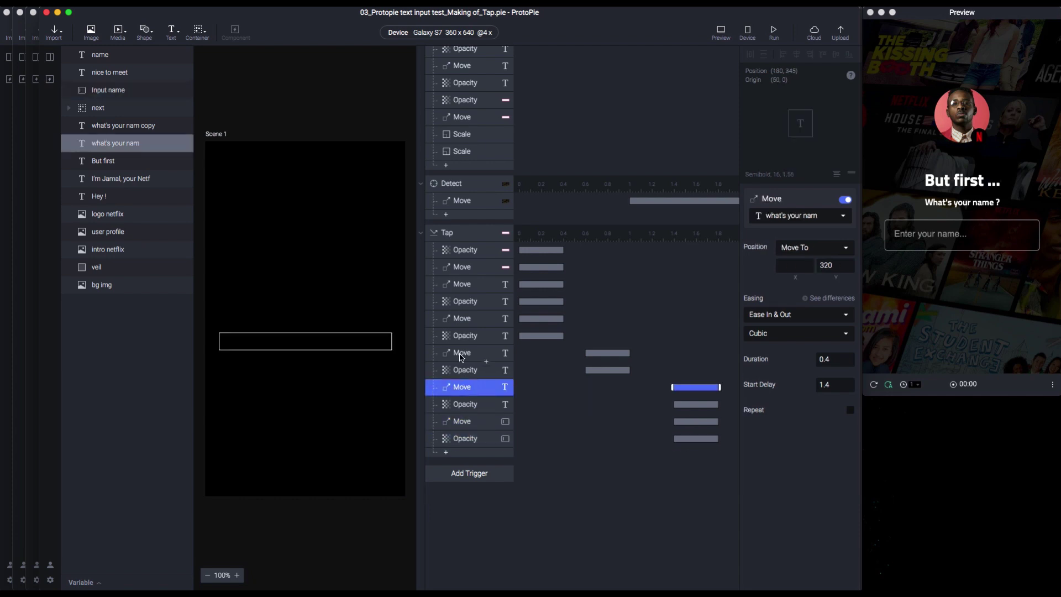
click(462, 353)
click(460, 319)
click(465, 285)
Replay the prototype from the beginning, advance it with NEXT and enter sample text in the name field
click(873, 387)
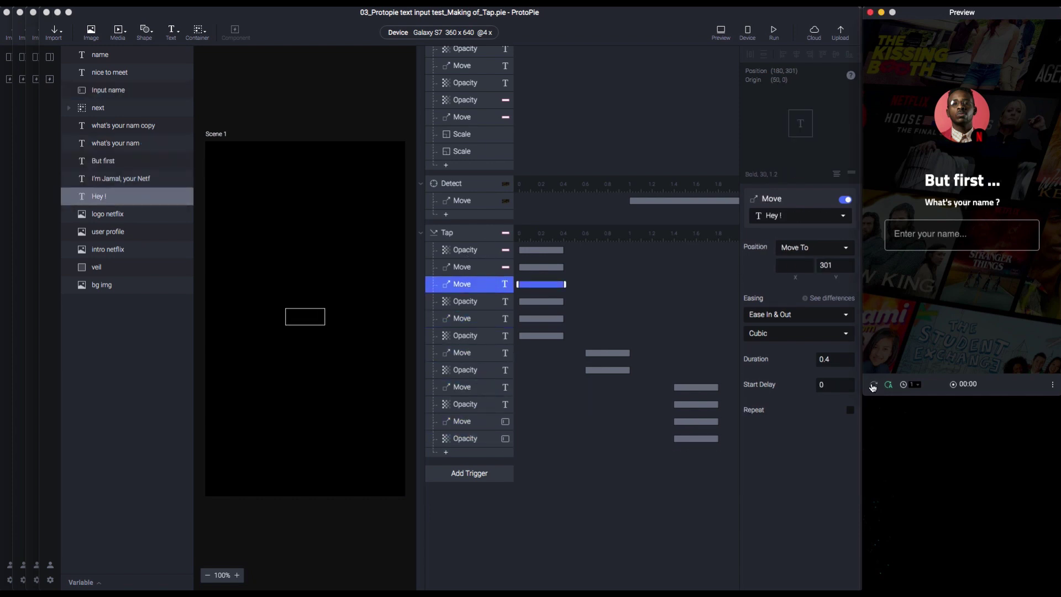
click(873, 387)
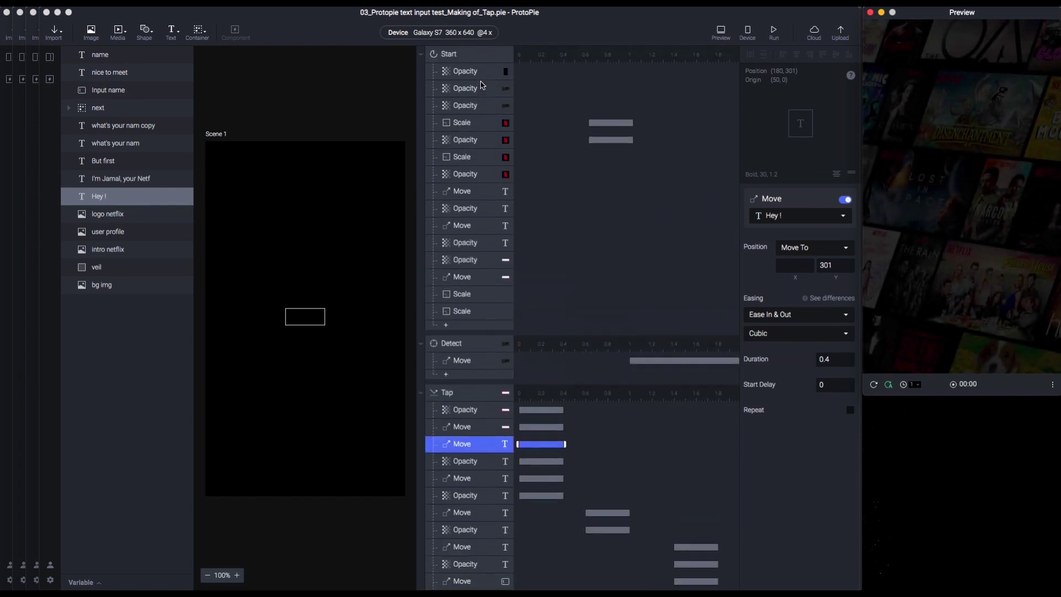
scroll(482, 84, up, 5)
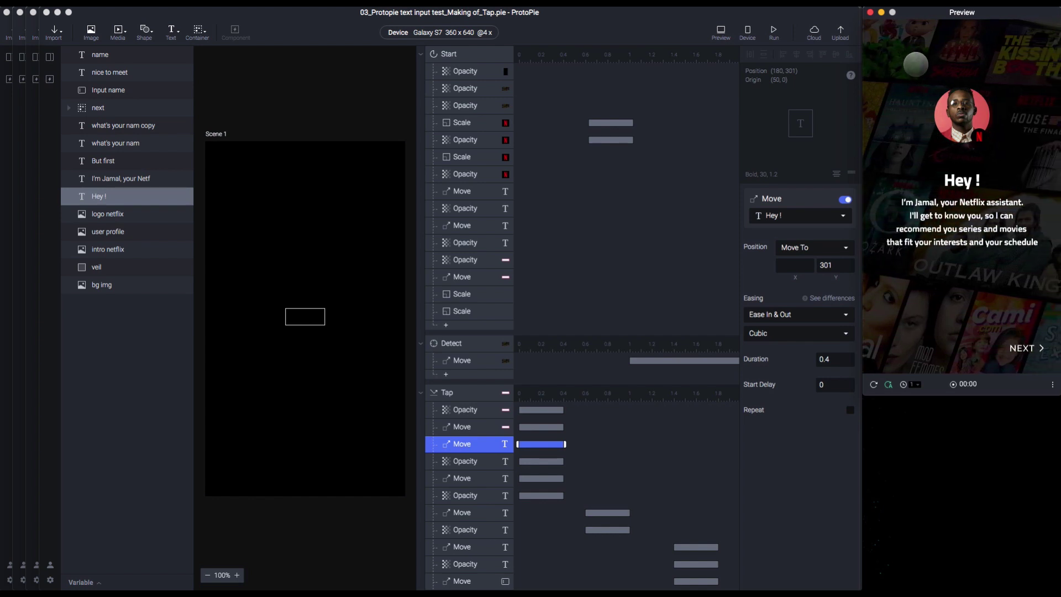
click(1020, 349)
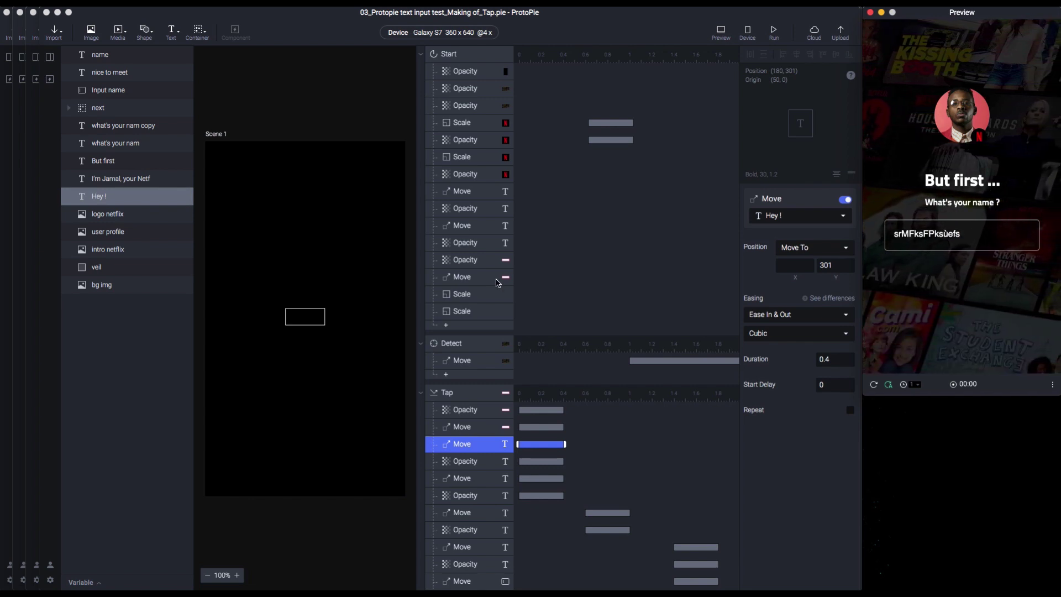
Switch to 00_Protopie text input test_Making of_All.pie and examine its Return trigger on Input name
scroll(481, 272, down, 5)
scroll(481, 273, up, 1)
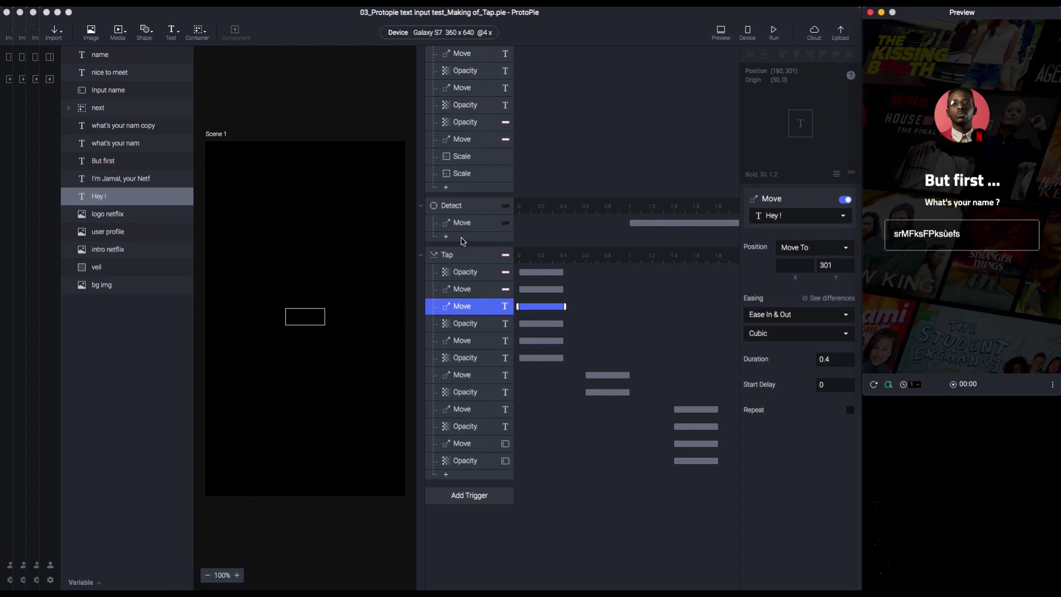
scroll(464, 241, down, 1)
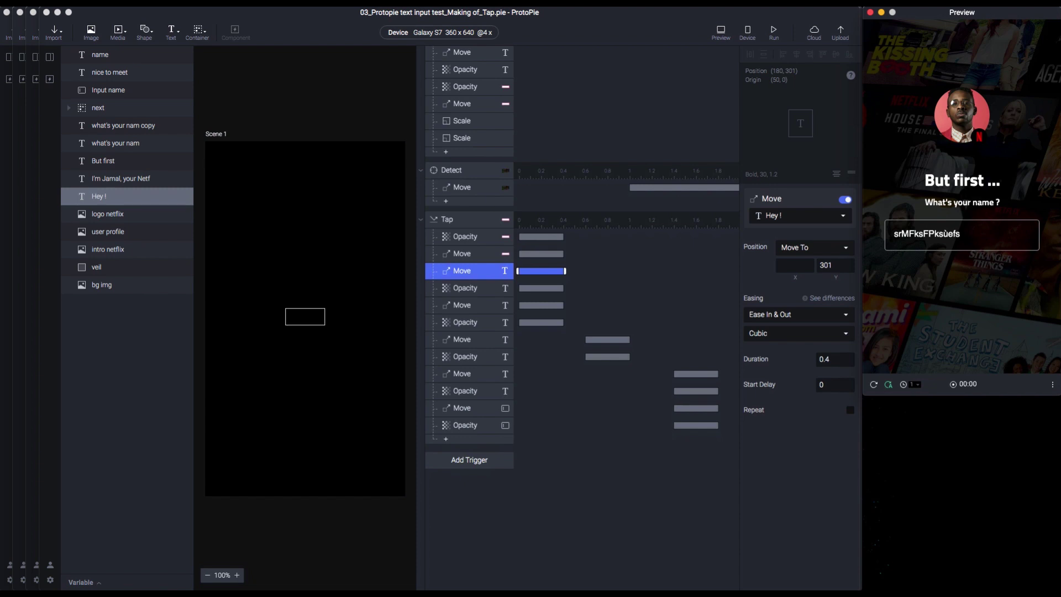
key(super+grave)
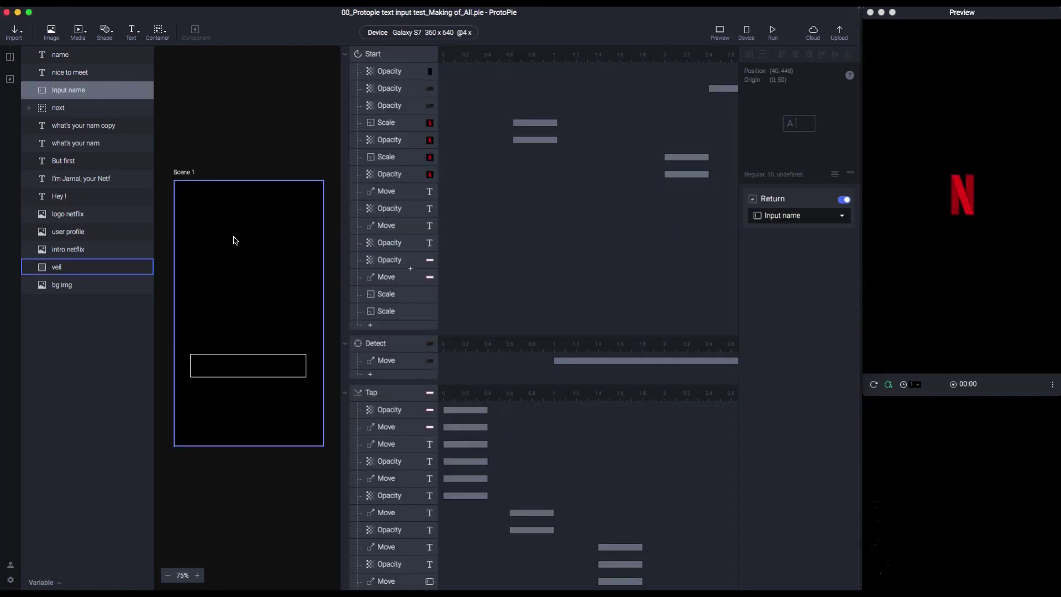
scroll(373, 347, down, 1)
scroll(374, 347, down, 5)
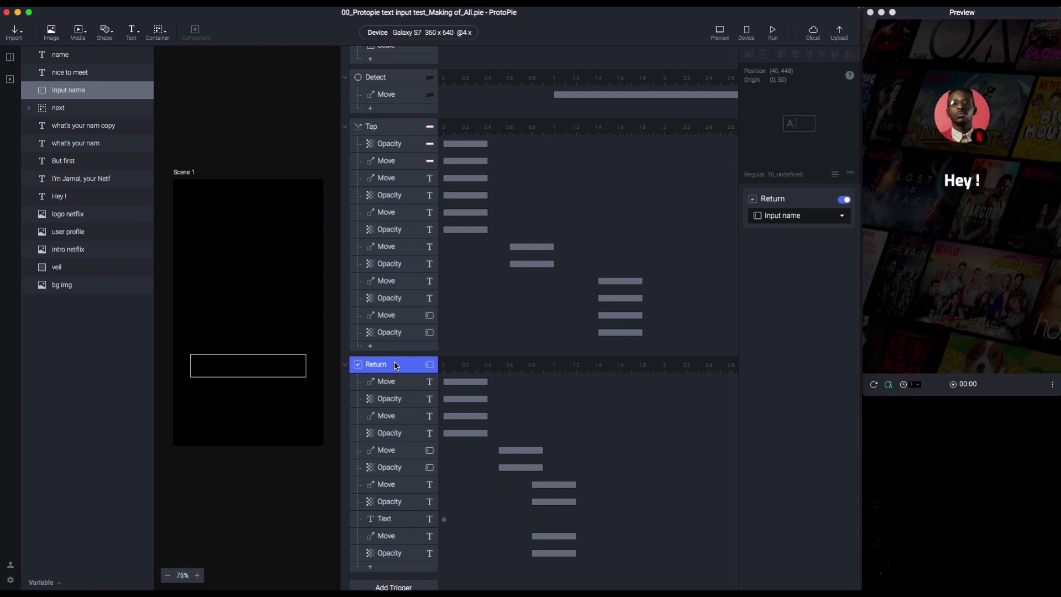
scroll(396, 354, down, 2)
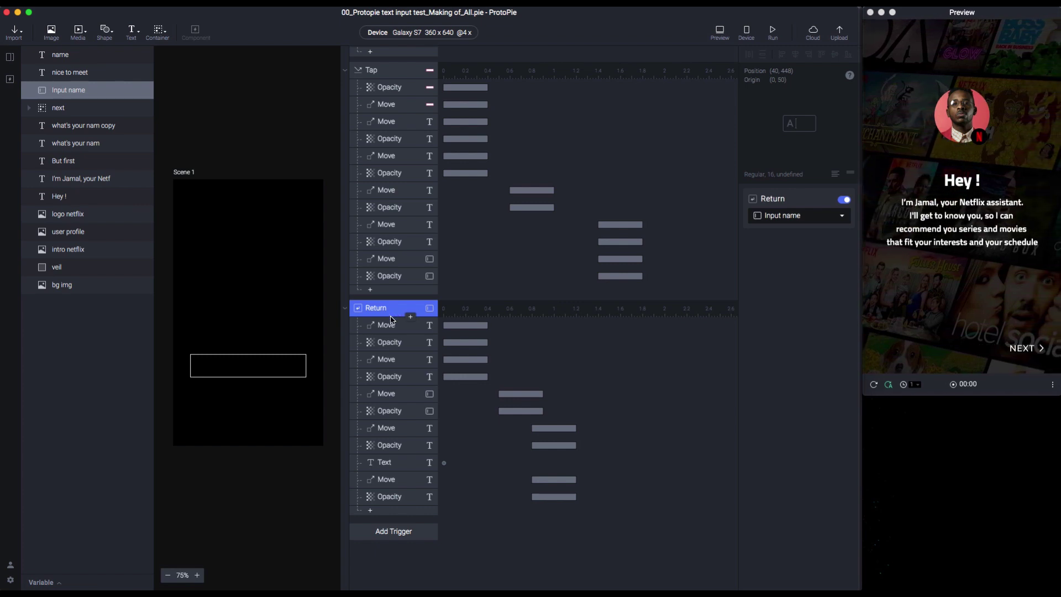
Examine the Return trigger's responses for But first, what's your nam and Input name, advancing the preview with NEXT
click(391, 330)
click(391, 343)
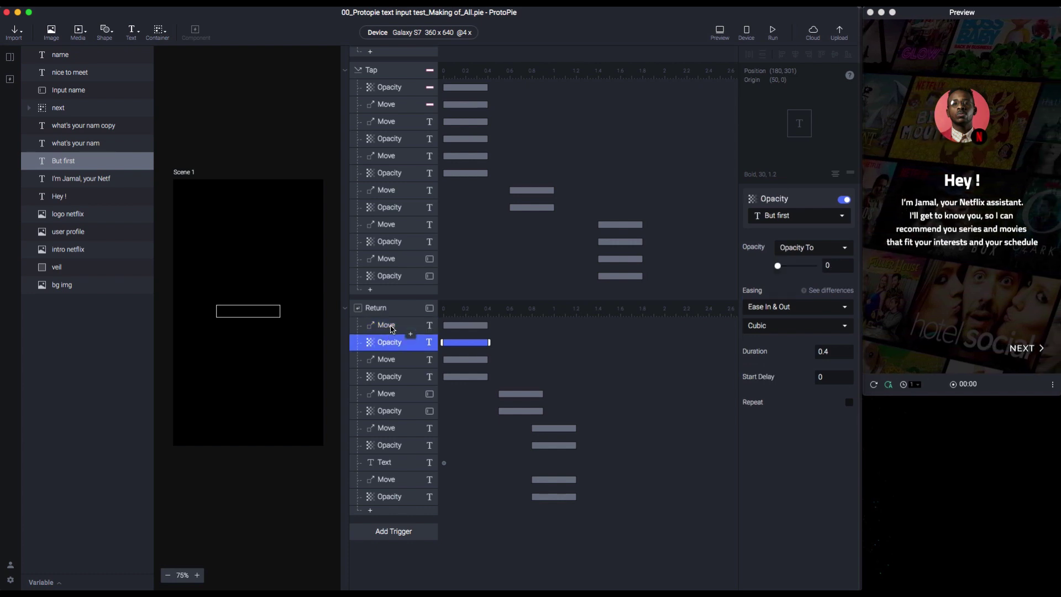
click(390, 359)
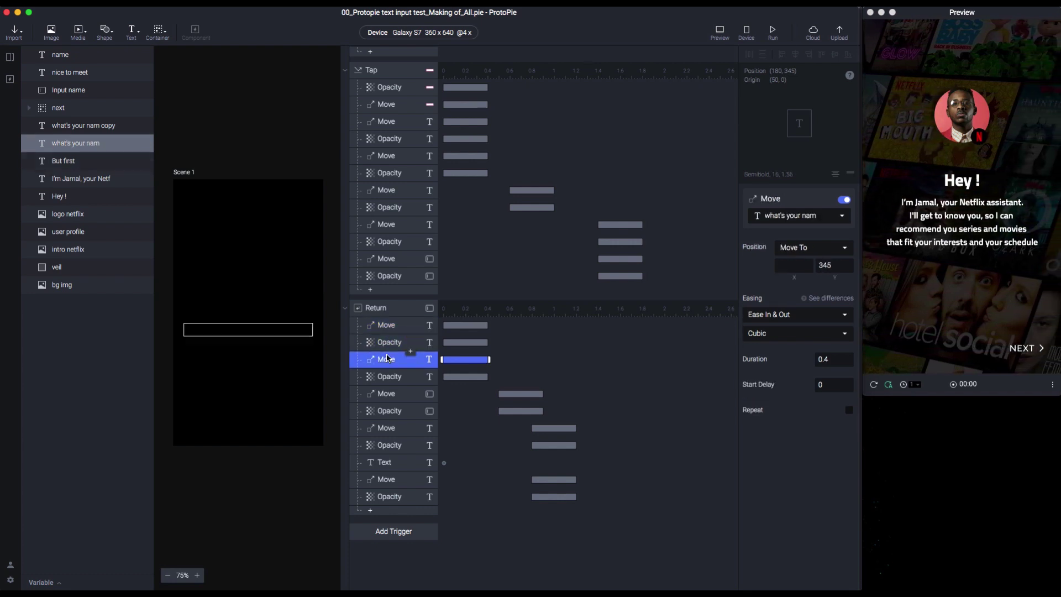
click(1011, 343)
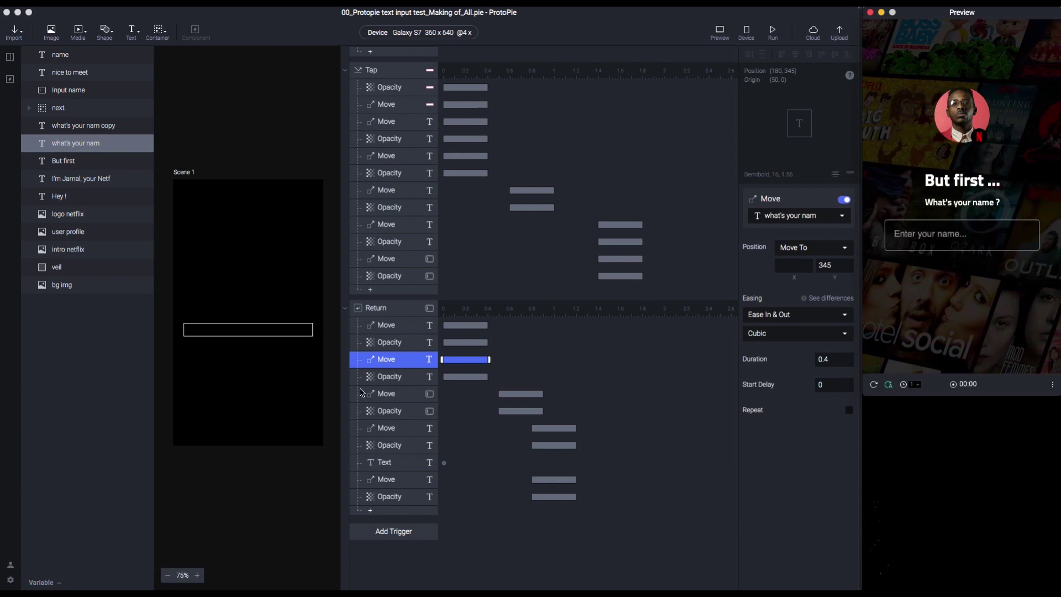
click(387, 379)
click(391, 410)
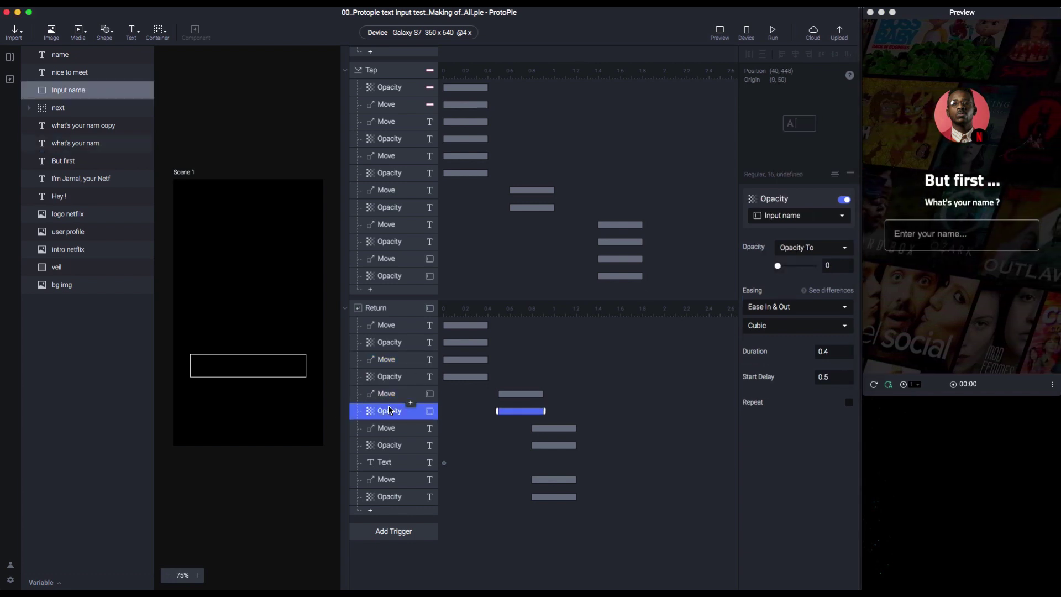
Examine the Return trigger's responses for the name and nice to meet texts, plus the name layer's own properties
click(387, 494)
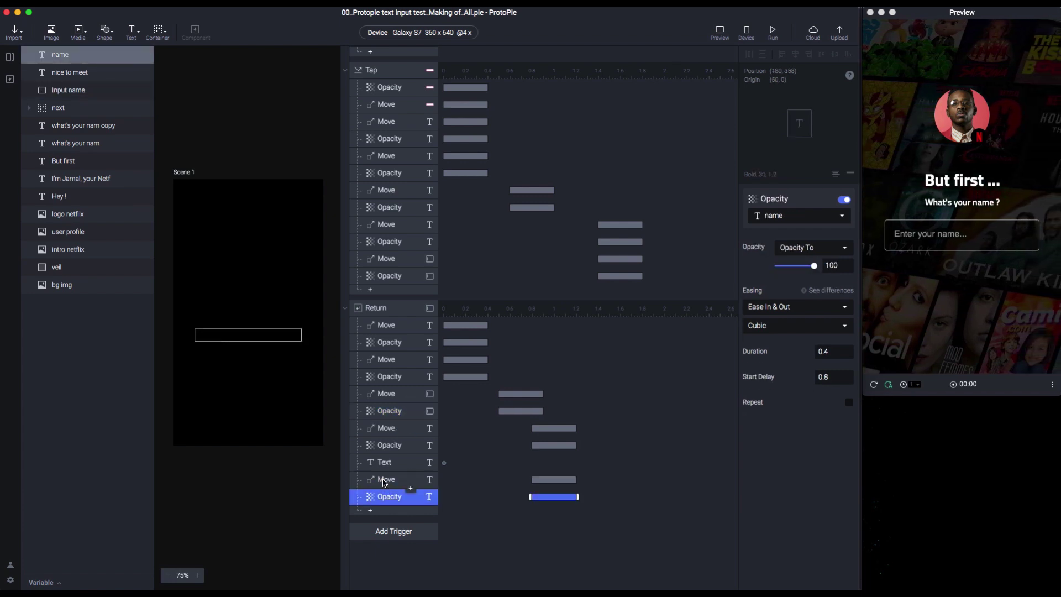
click(387, 462)
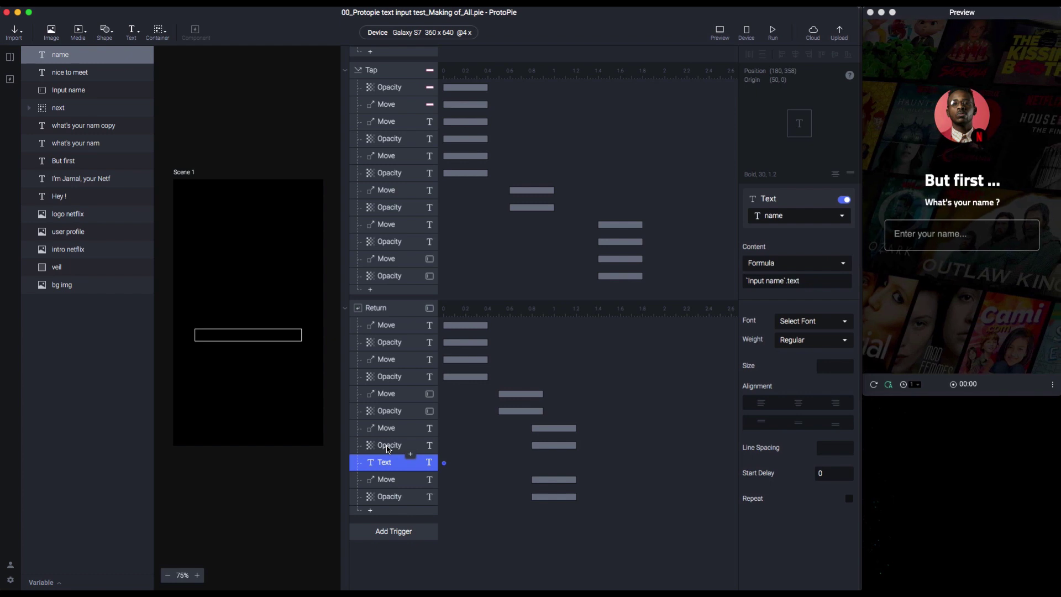
click(389, 429)
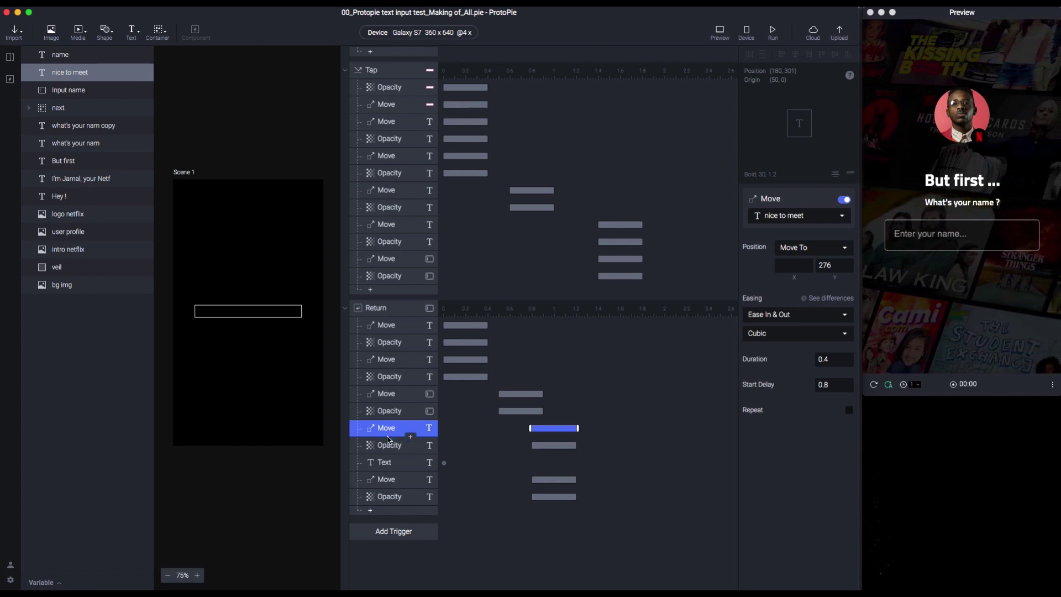
click(75, 55)
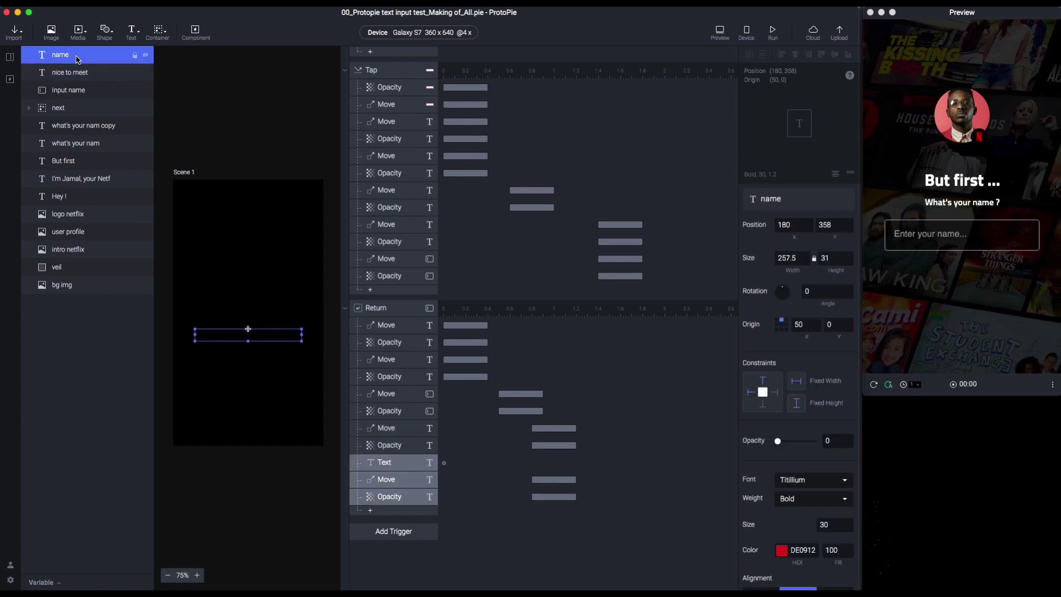
Examine the Return trigger's Text response on name, checking its Formula content option and the `Input name`.text formula
click(387, 466)
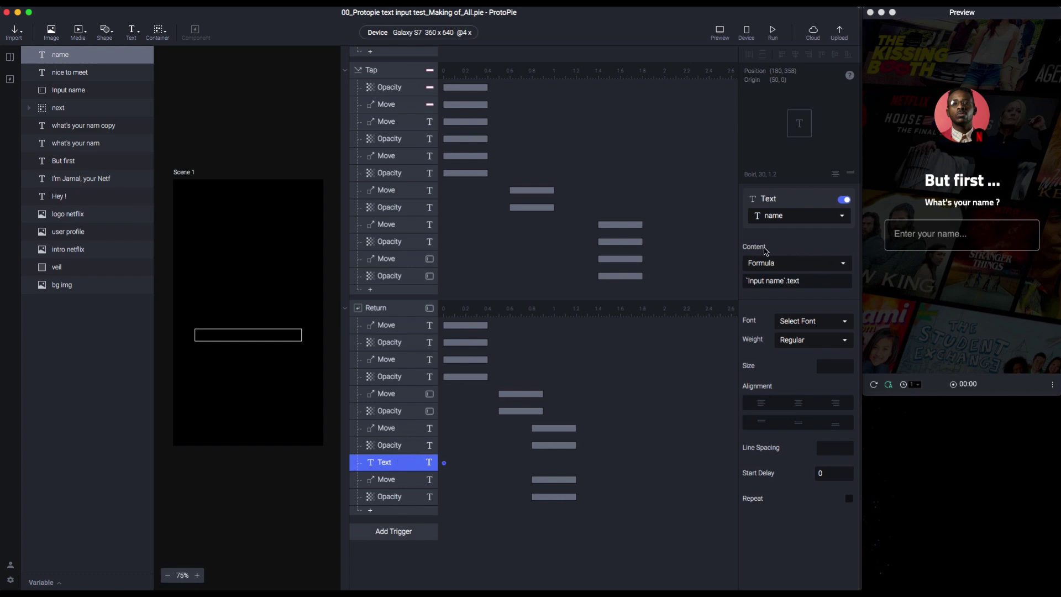
click(791, 265)
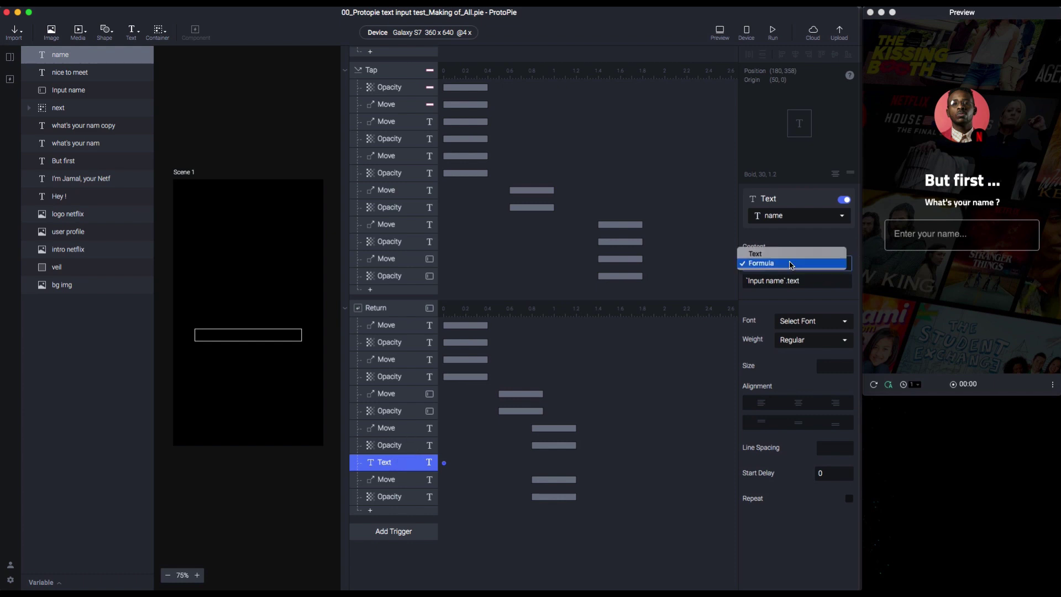
click(790, 265)
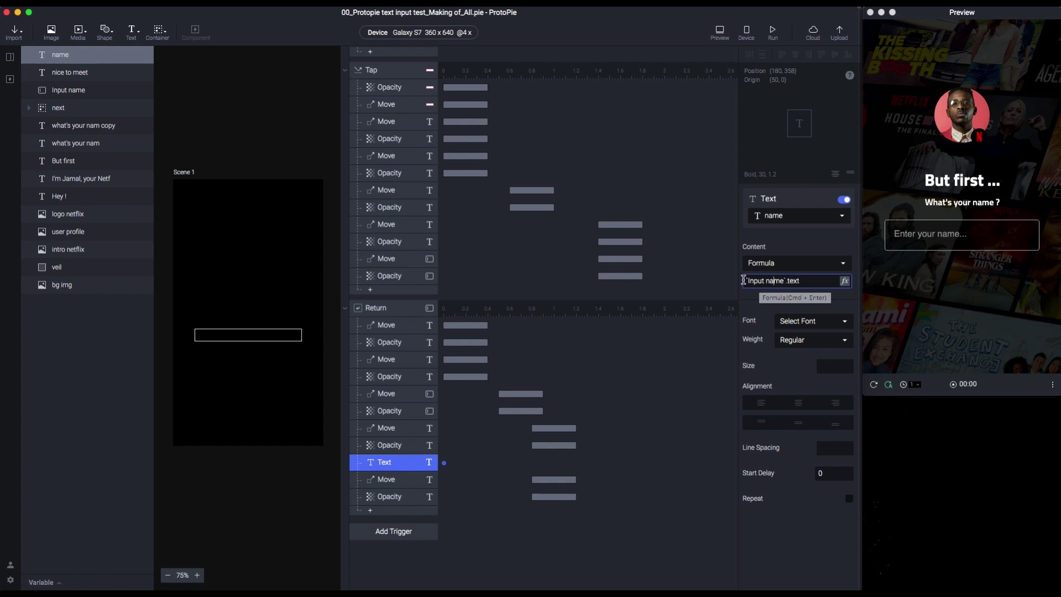
Examine the Return trigger's Move and Opacity responses on name, and replay the prototype with sample text in the name field
click(394, 482)
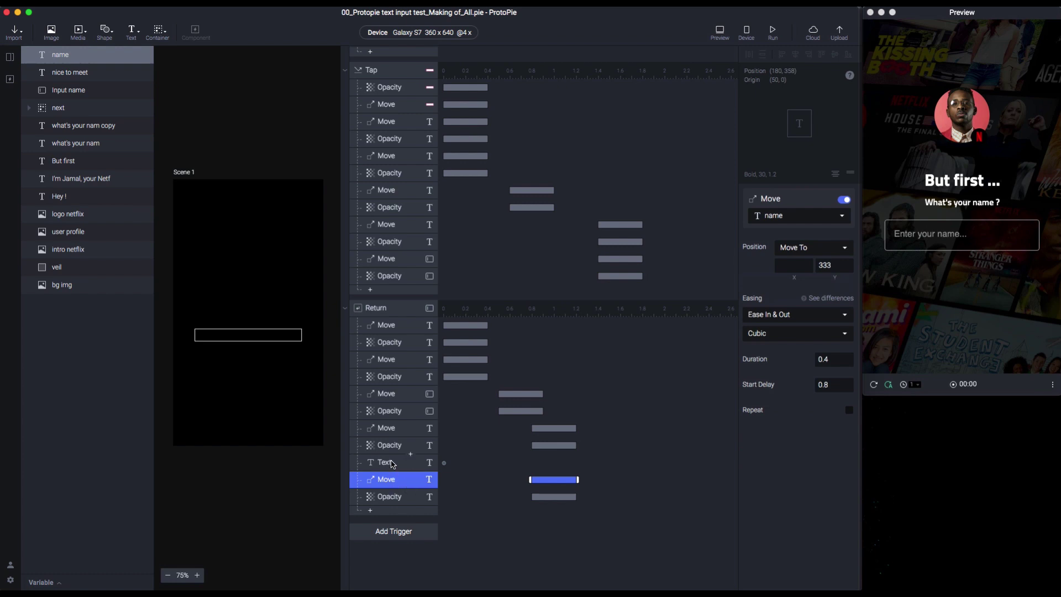
click(389, 499)
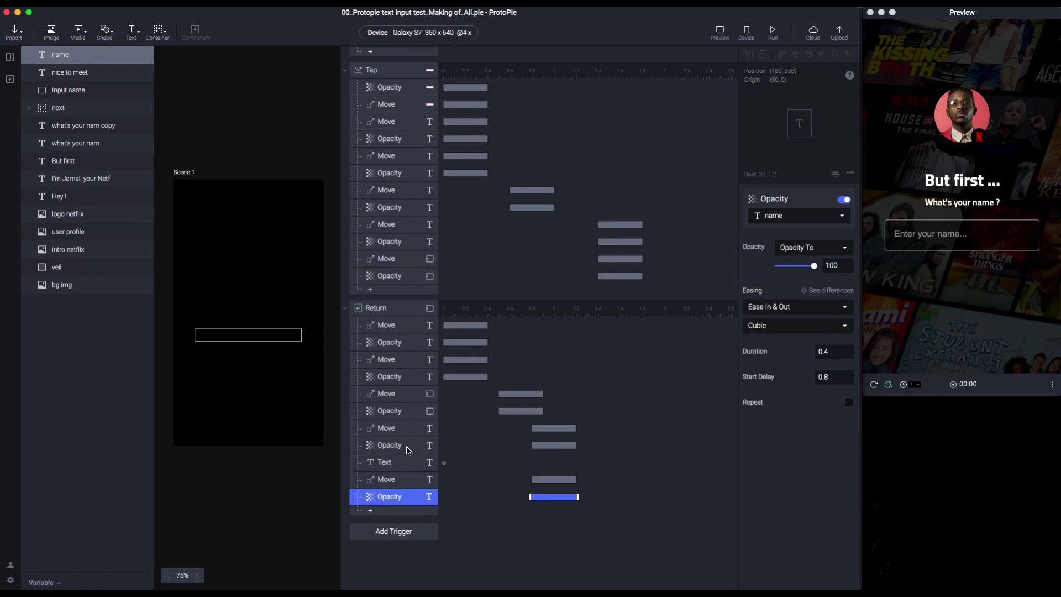
click(389, 480)
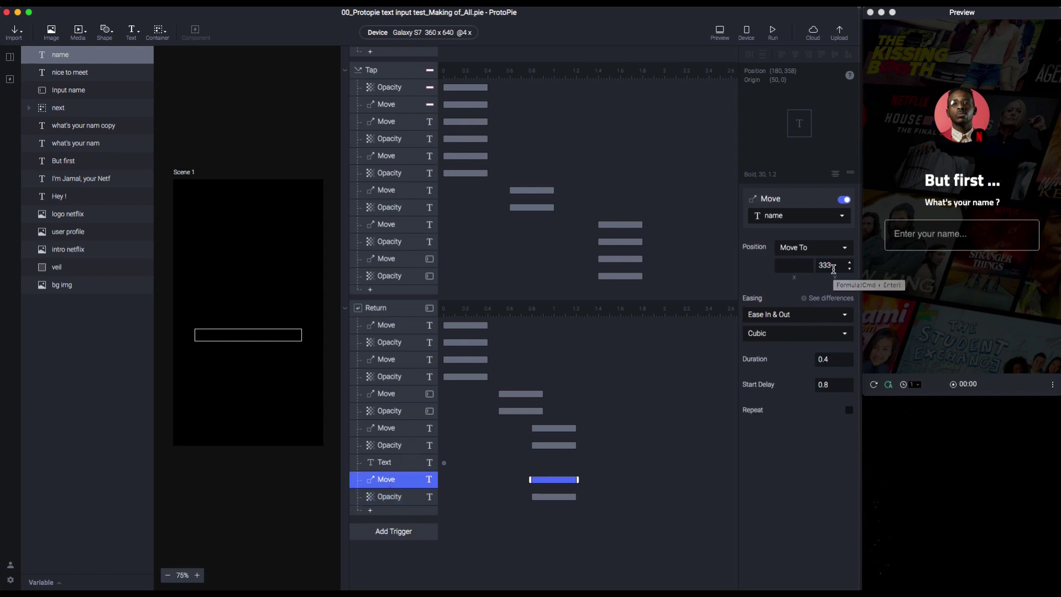
click(874, 387)
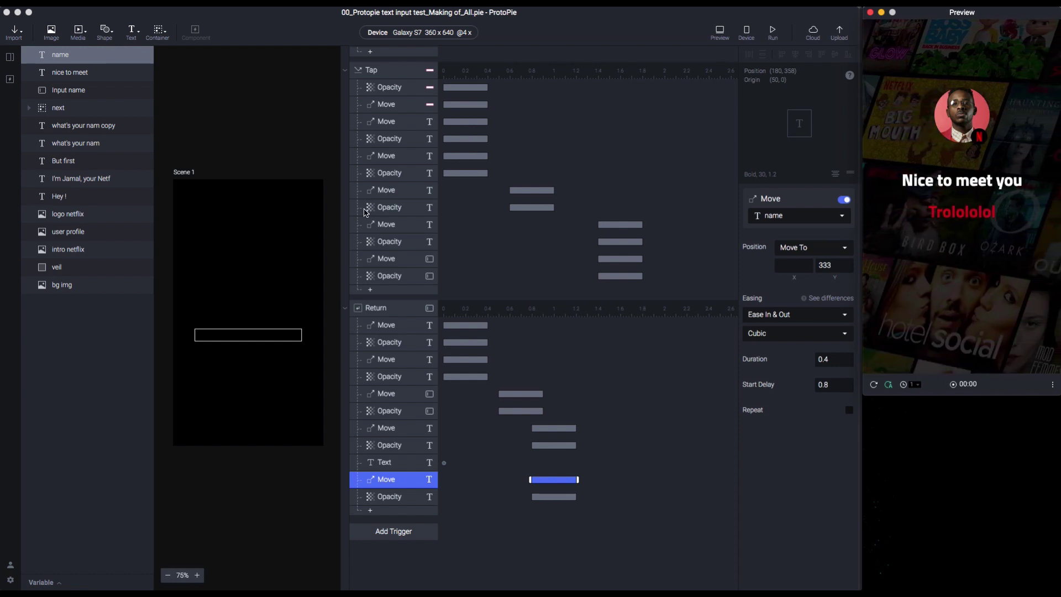
Review the complete set of Start, Detect, Tap and Return triggers with their response timelines
scroll(381, 248, down, 5)
scroll(380, 252, up, 15)
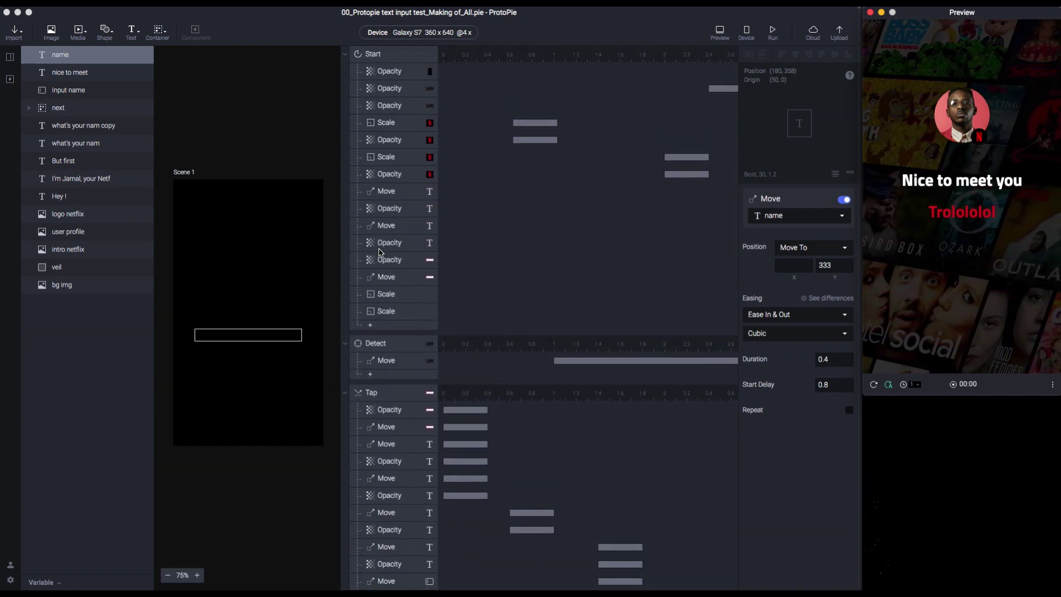
scroll(389, 227, down, 9)
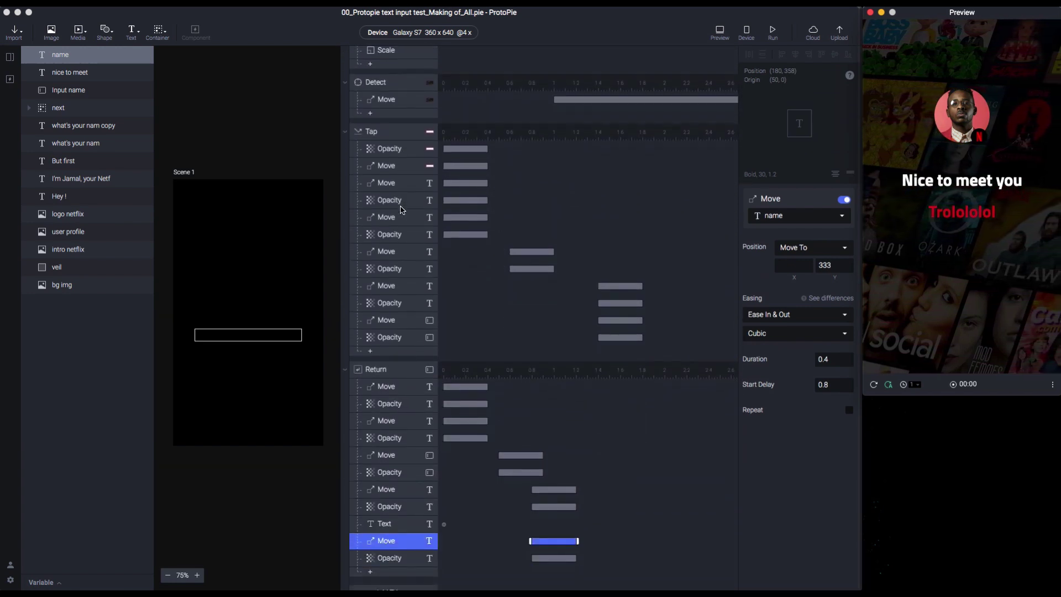
scroll(402, 210, down, 5)
scroll(402, 210, up, 15)
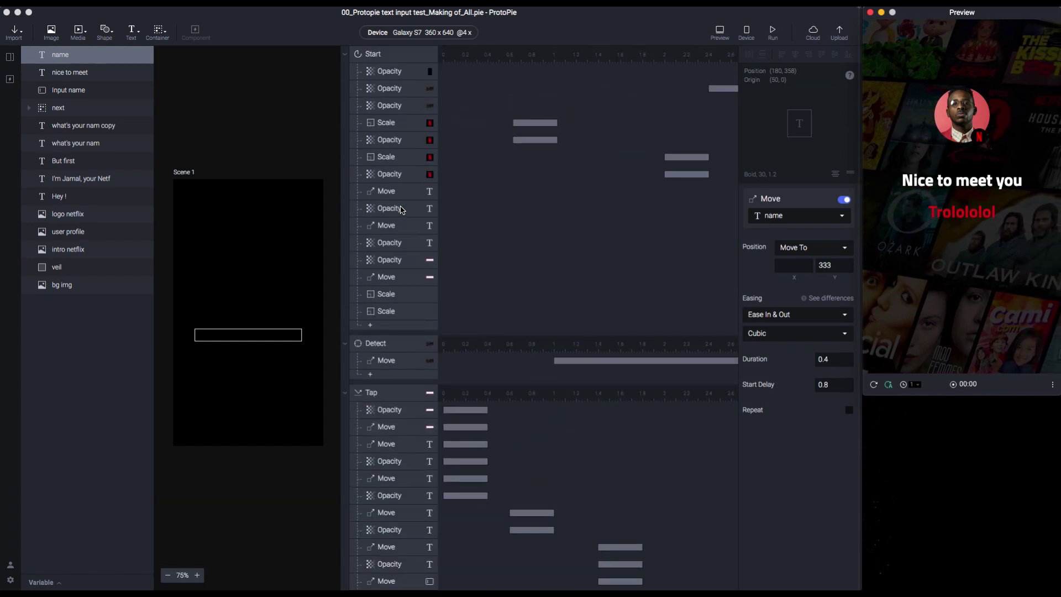
scroll(390, 255, down, 15)
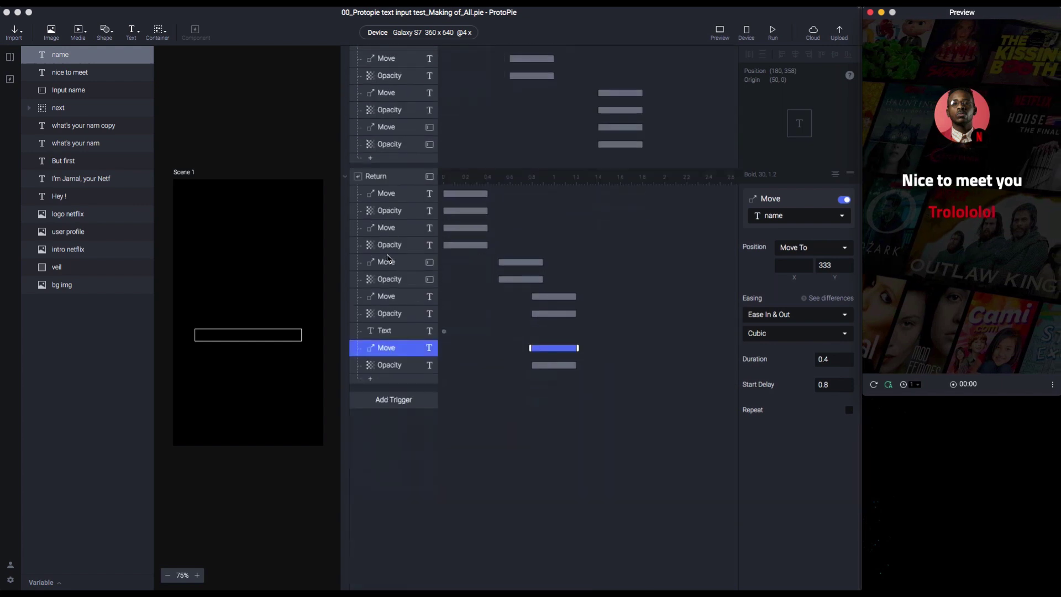
scroll(387, 261, up, 15)
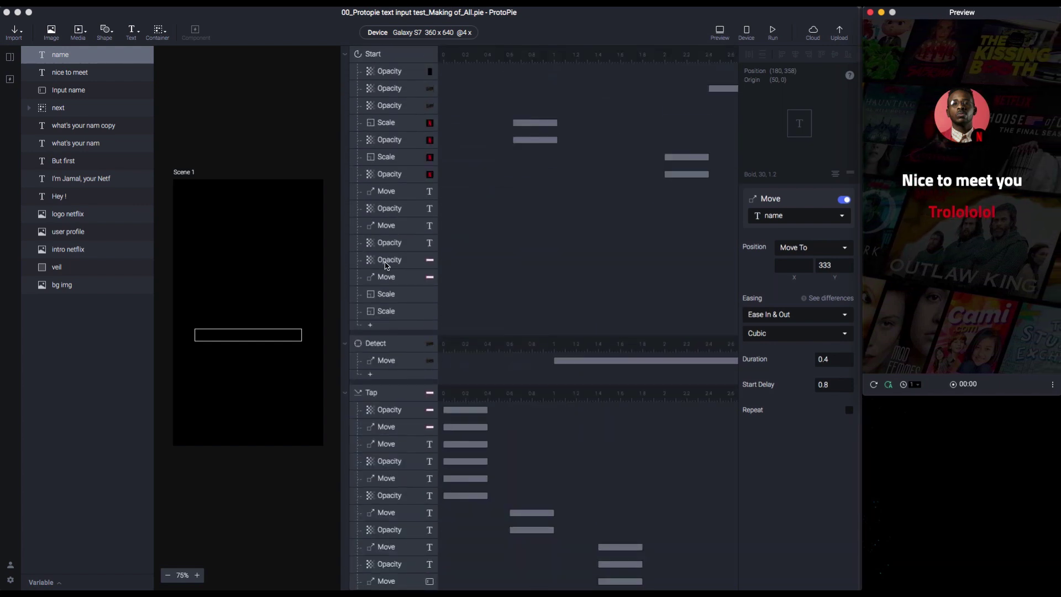
scroll(394, 259, down, 15)
scroll(396, 259, up, 15)
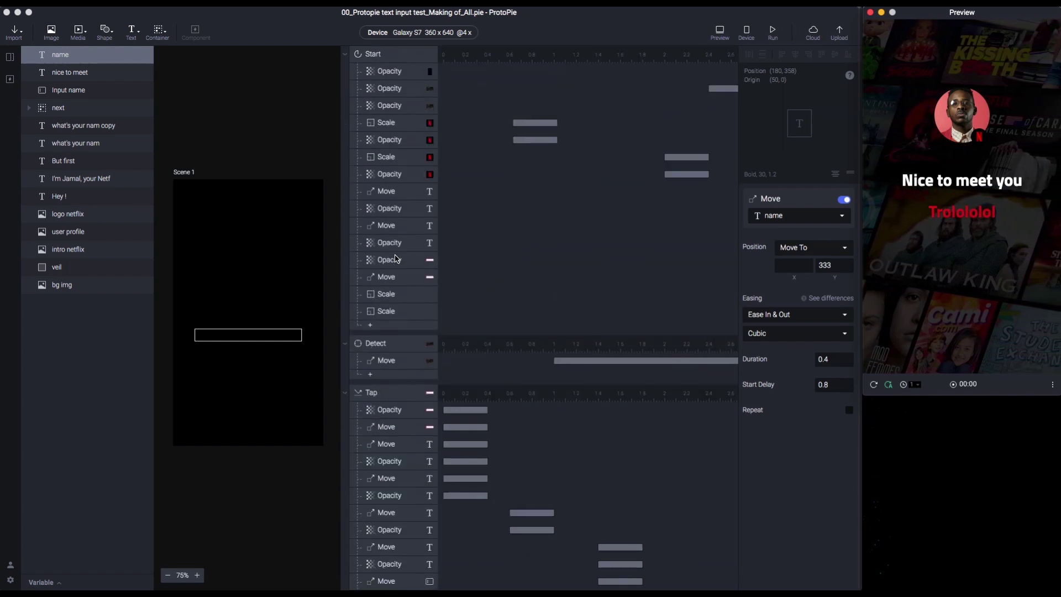
Inspect the Start, Detect, Tap and Return triggers one after another, and restart the prototype preview
click(390, 60)
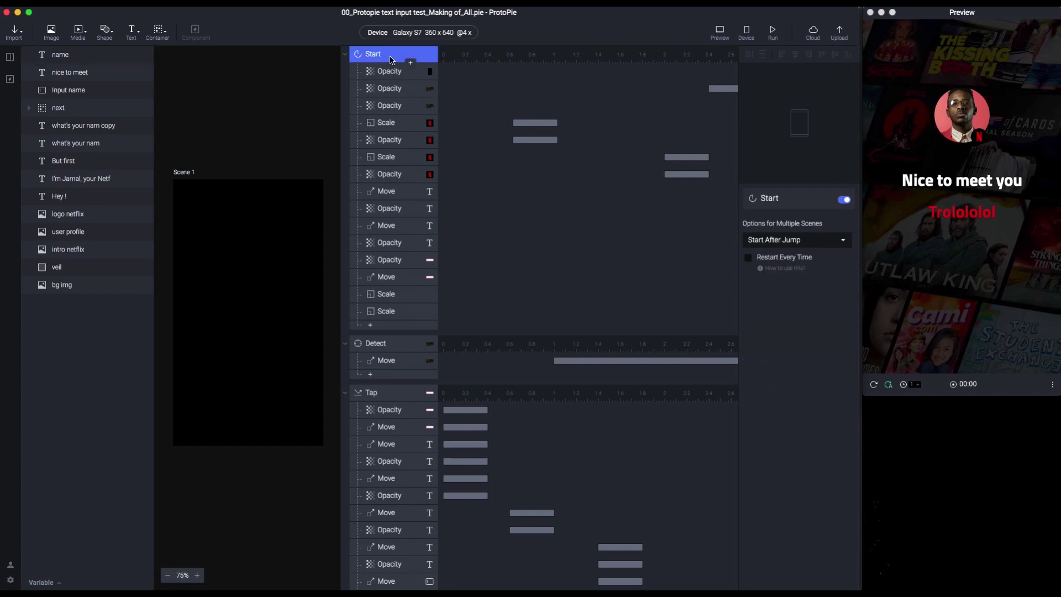
click(386, 345)
scroll(385, 351, down, 1)
scroll(385, 348, down, 2)
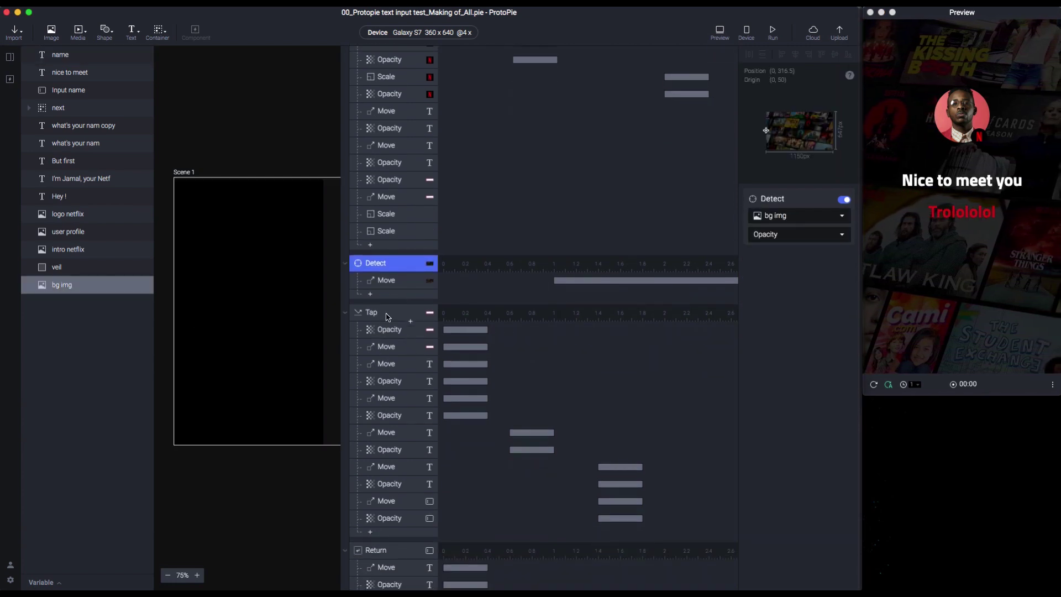
click(387, 311)
scroll(387, 313, down, 5)
click(381, 407)
scroll(381, 407, down, 4)
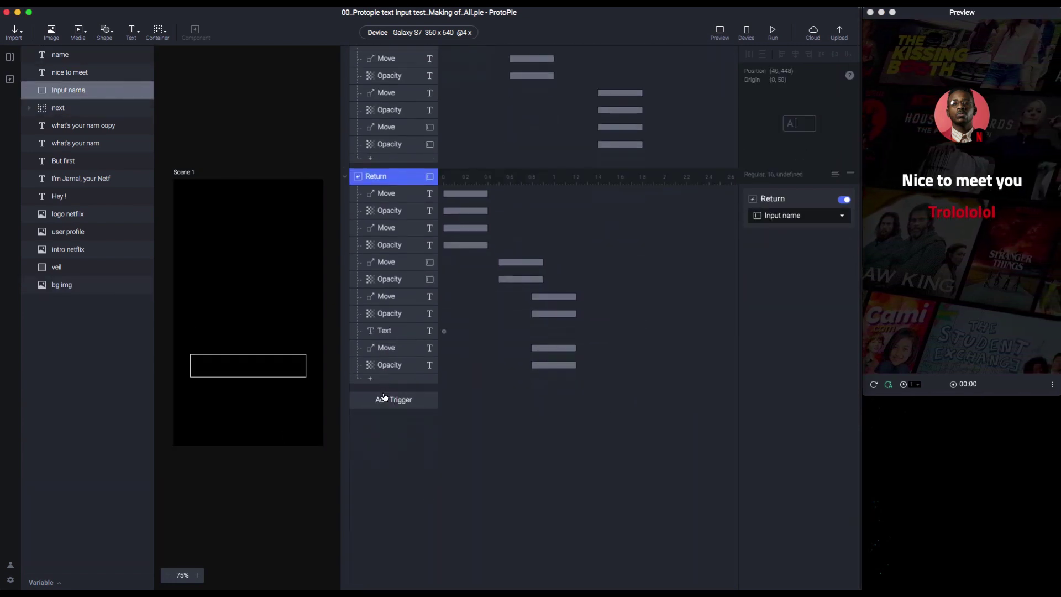
scroll(380, 398, up, 10)
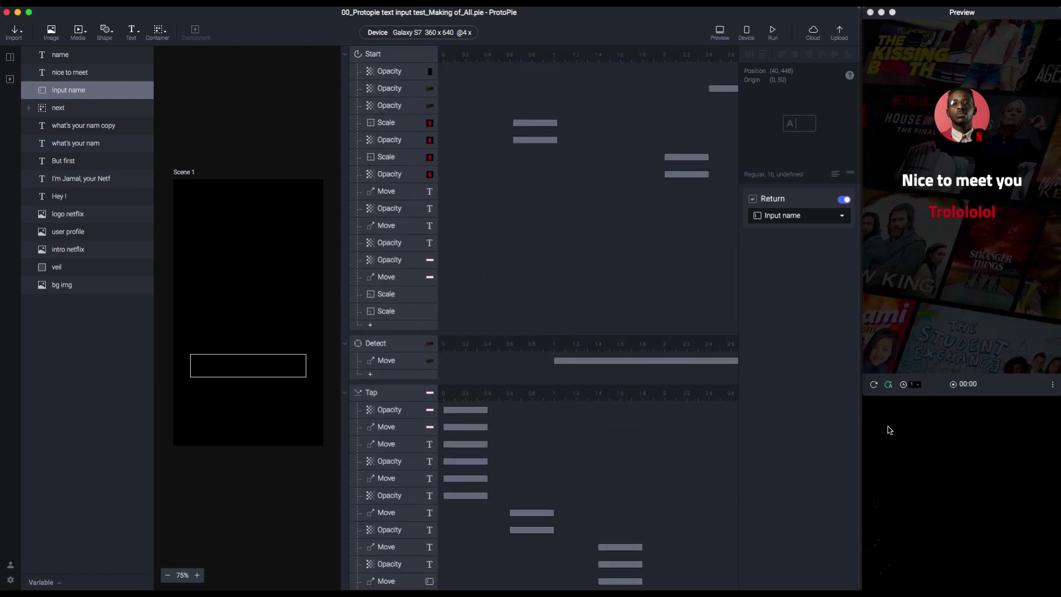
click(874, 384)
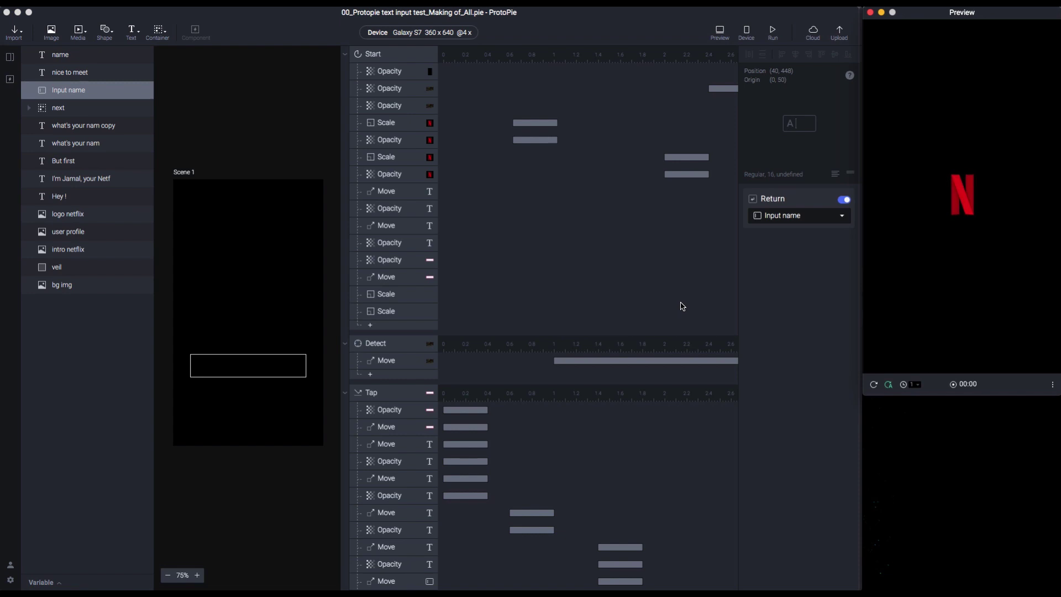